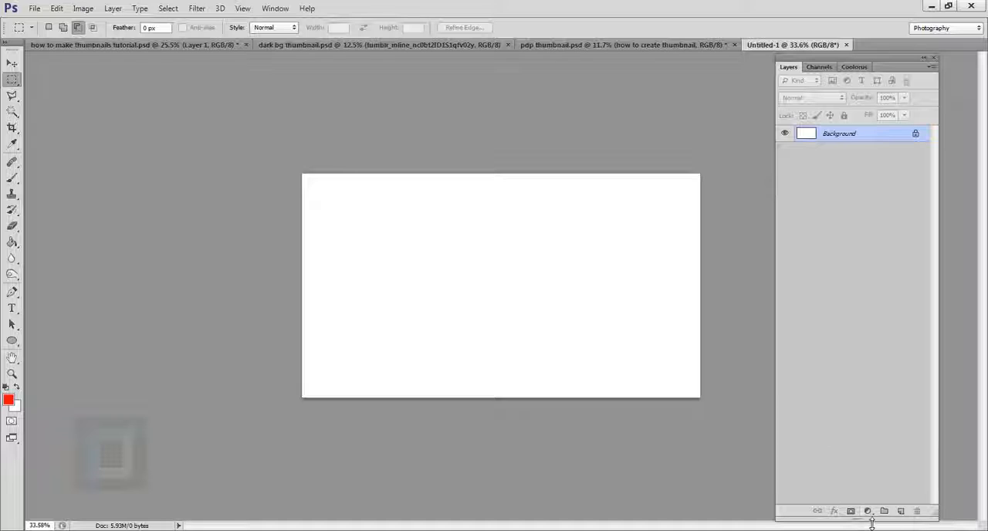
Step: Try a purple Solid Color fill layer above the white background and undo it
click(867, 513)
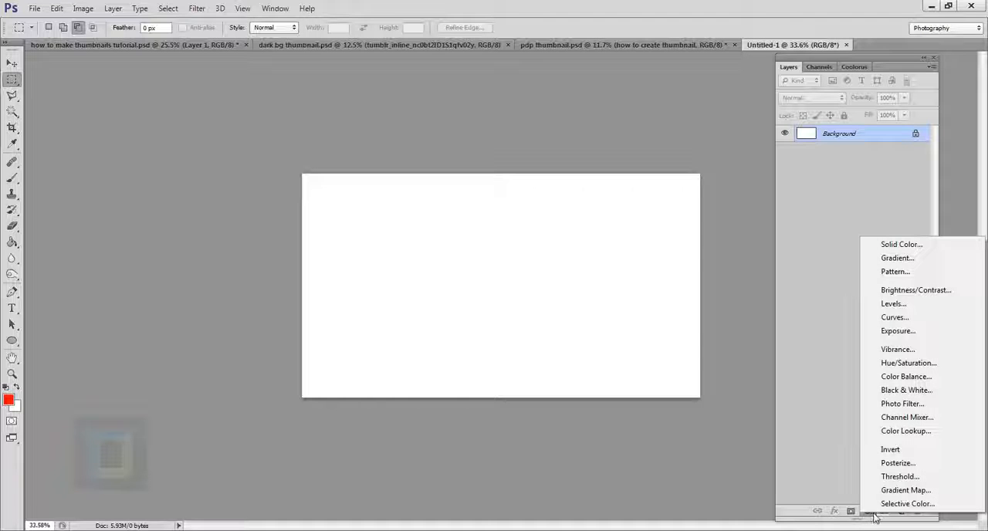
click(908, 248)
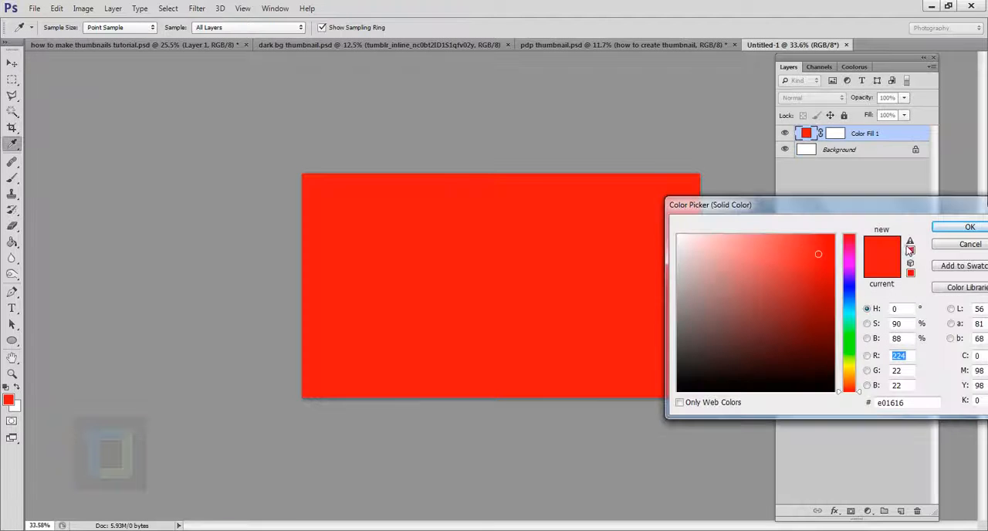
click(804, 238)
click(817, 243)
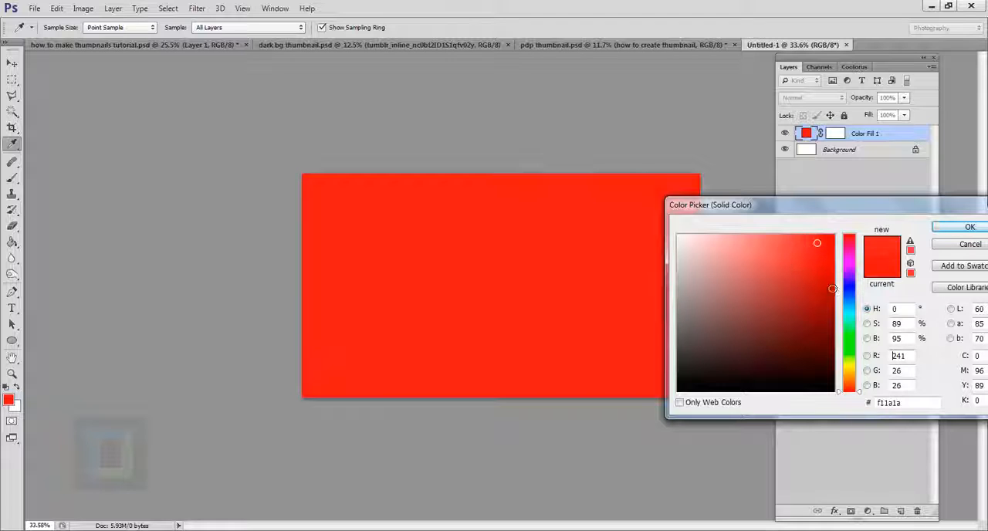
click(844, 271)
click(822, 293)
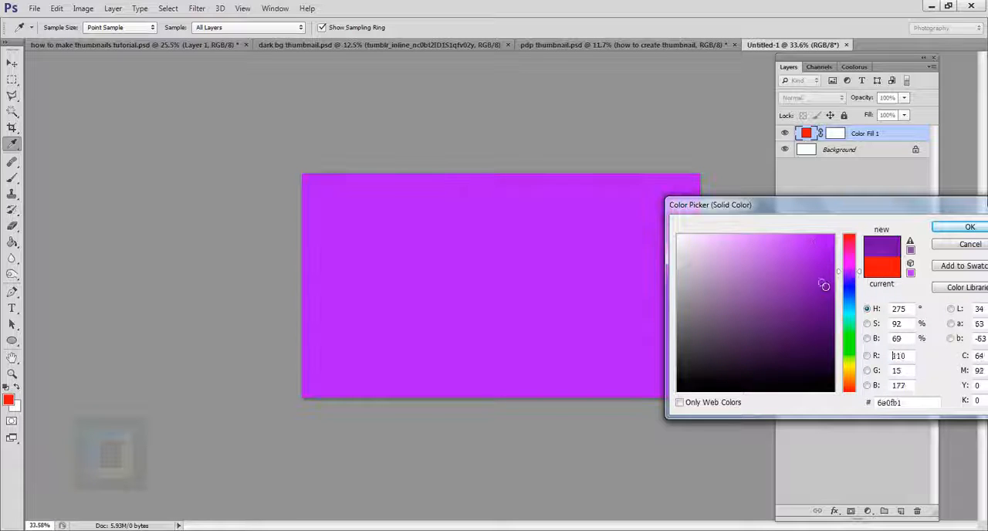
click(969, 232)
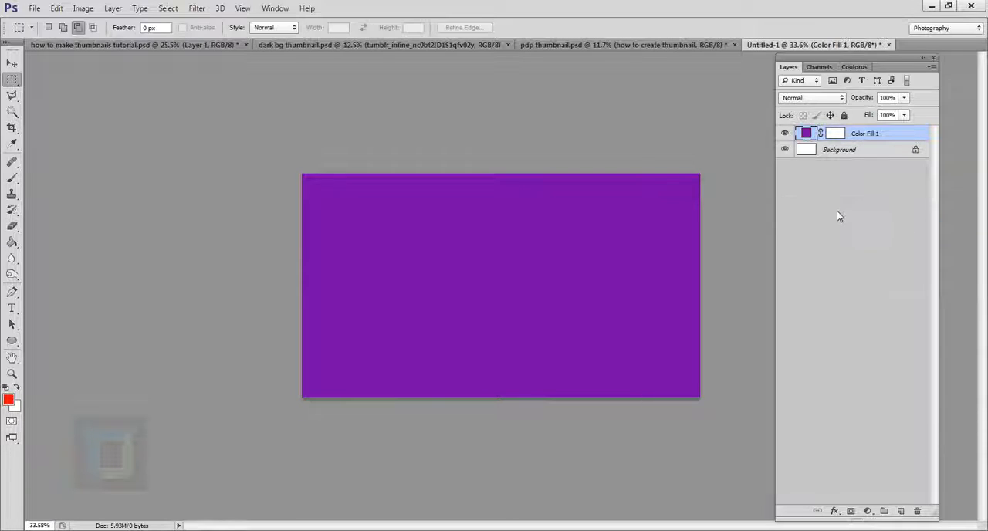
key(ctrl+z)
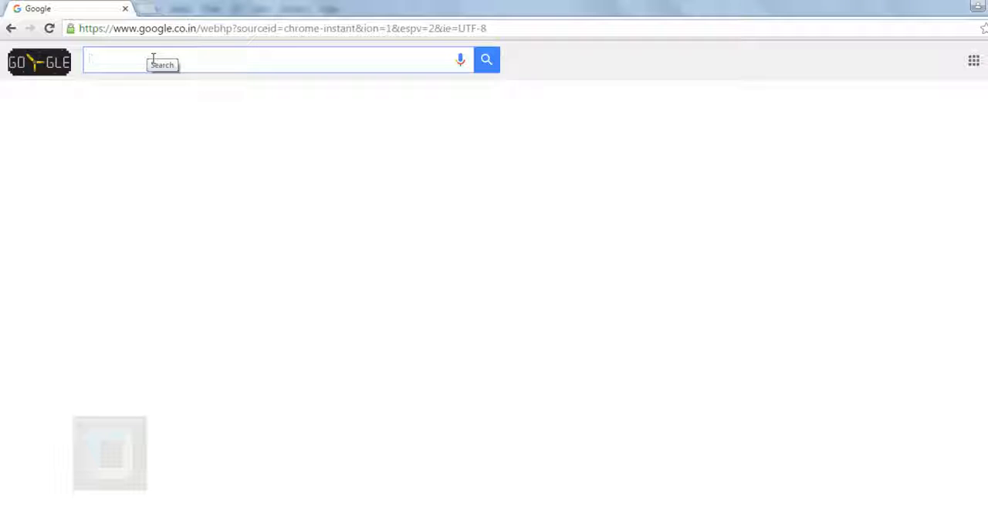
Step: Search Google for "paper texture" in the web browser and show the image results
text(paper t)
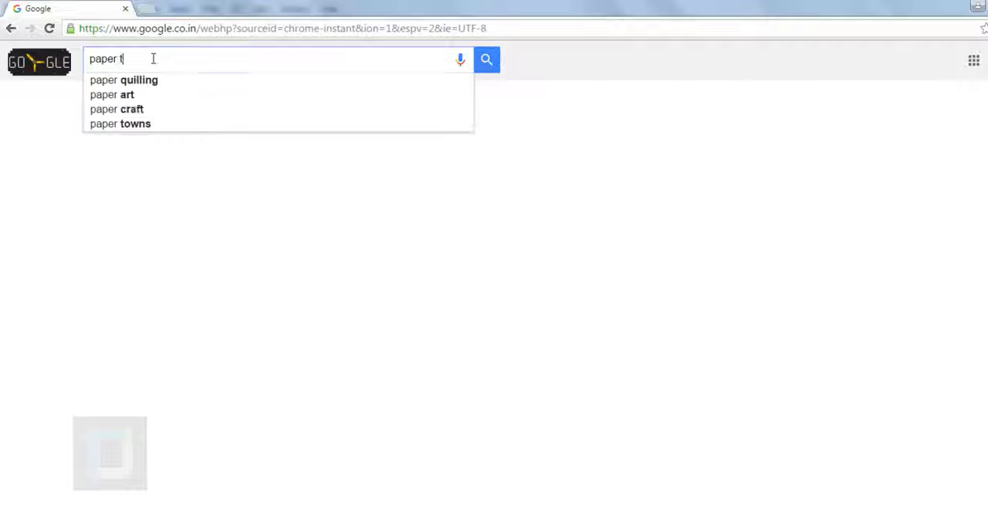
text(exture)
key(Return)
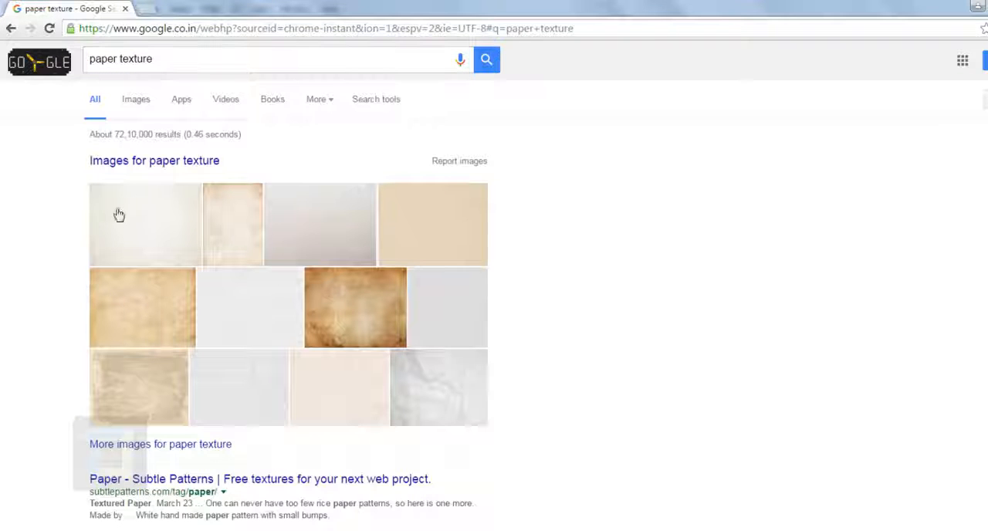
click(137, 99)
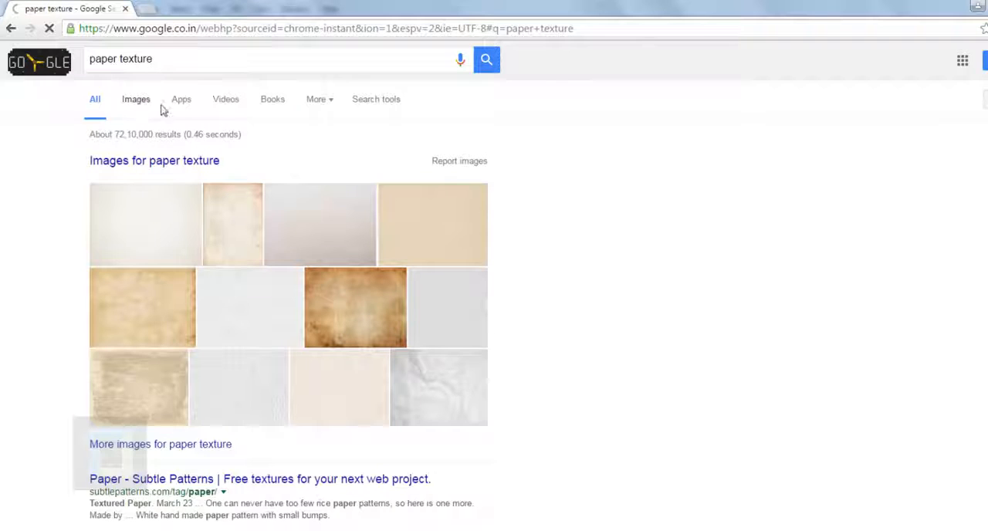
Step: Find the white crumpled paper texture from psdgraphics.com among the image results and open its full-size version
scroll(380, 335, down, 2)
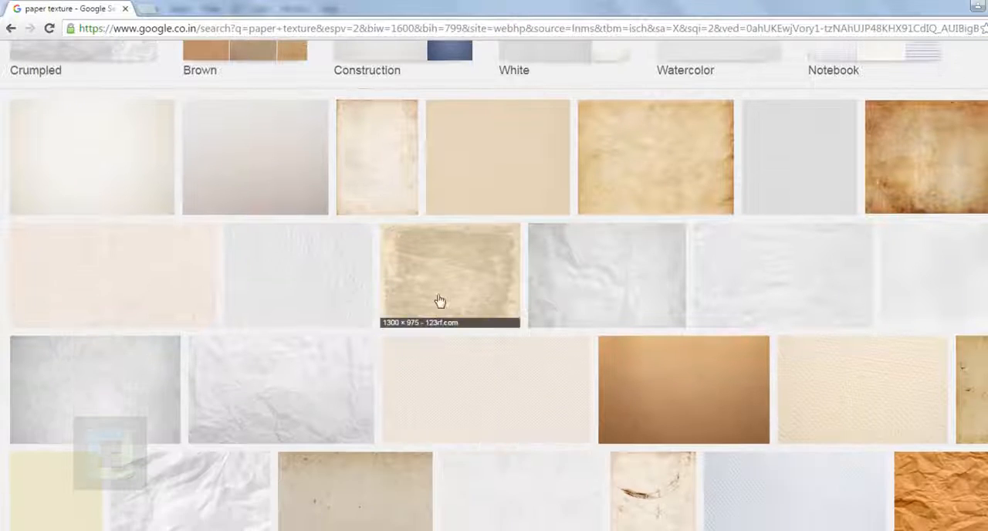
scroll(526, 253, down, 5)
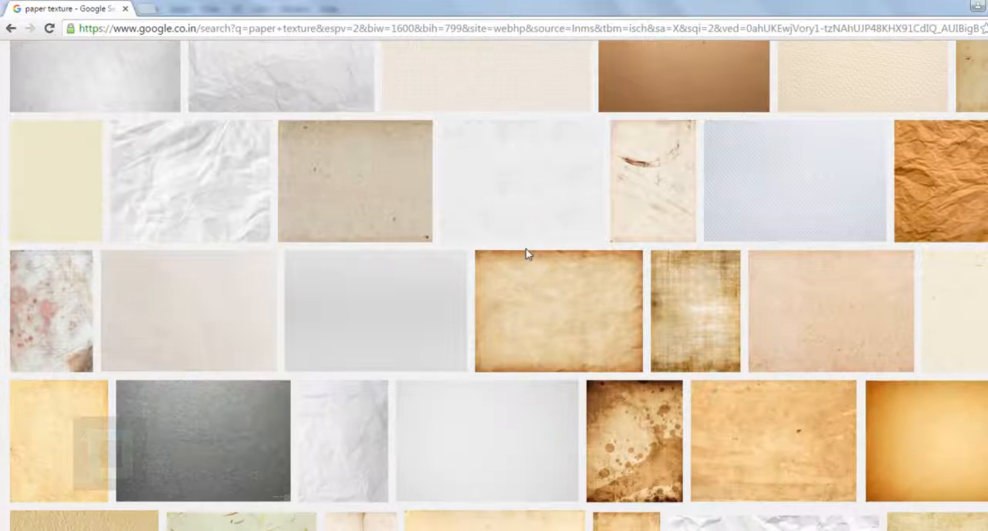
scroll(526, 254, down, 1)
scroll(433, 239, up, 3)
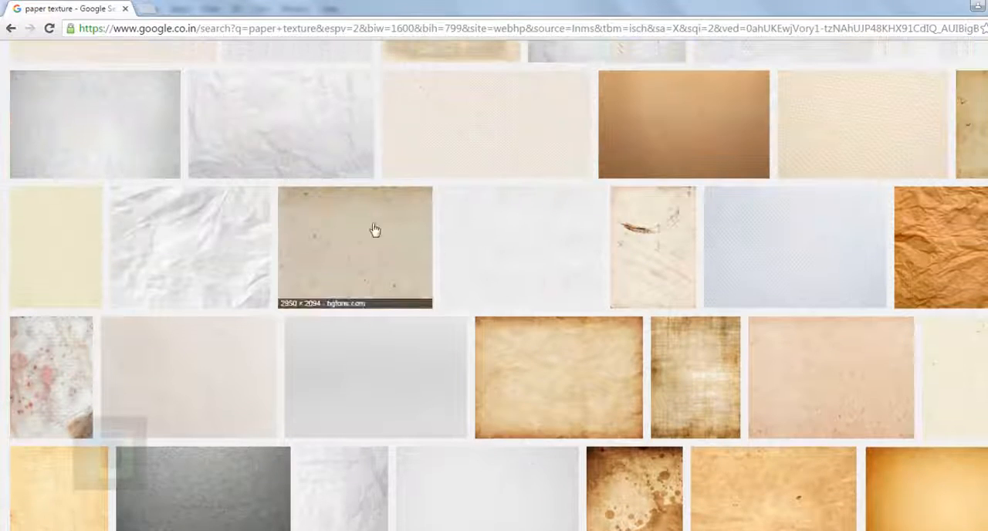
click(230, 247)
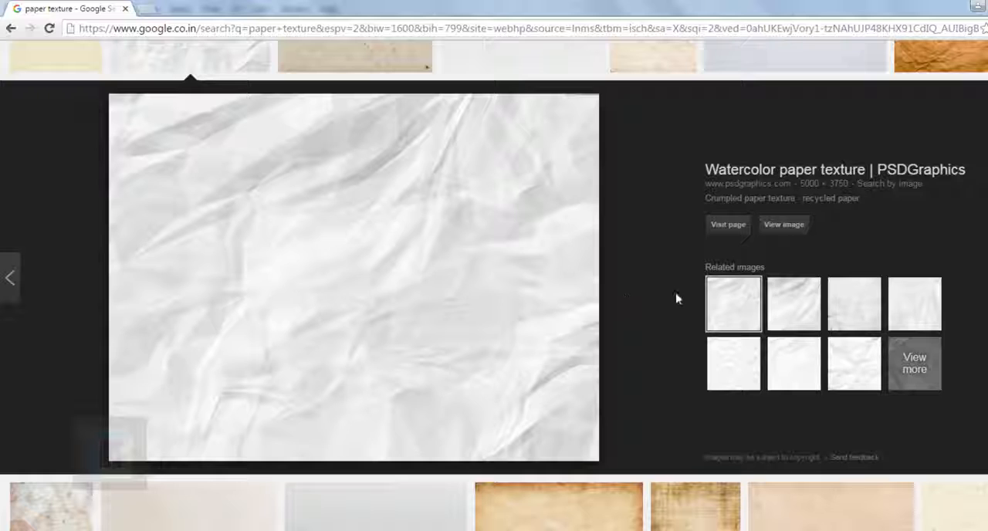
scroll(617, 297, up, 1)
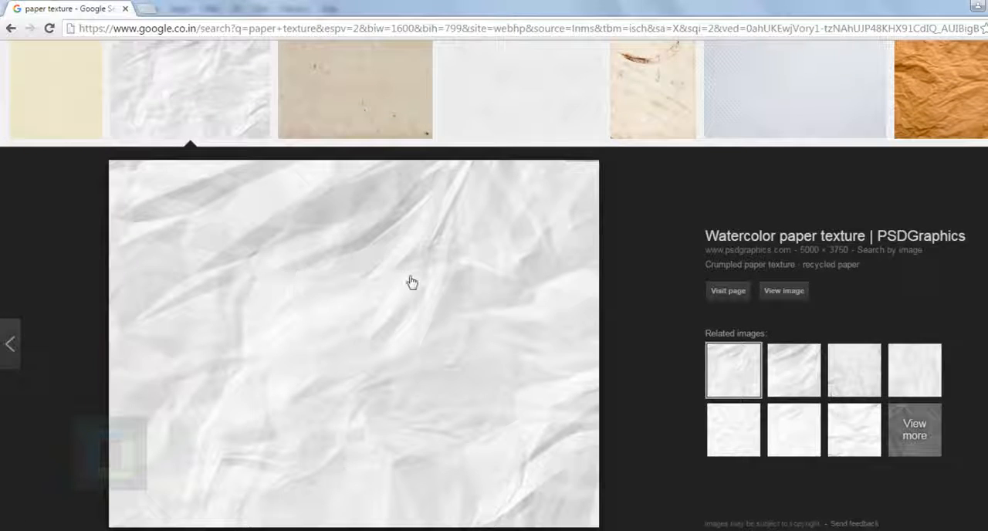
click(785, 291)
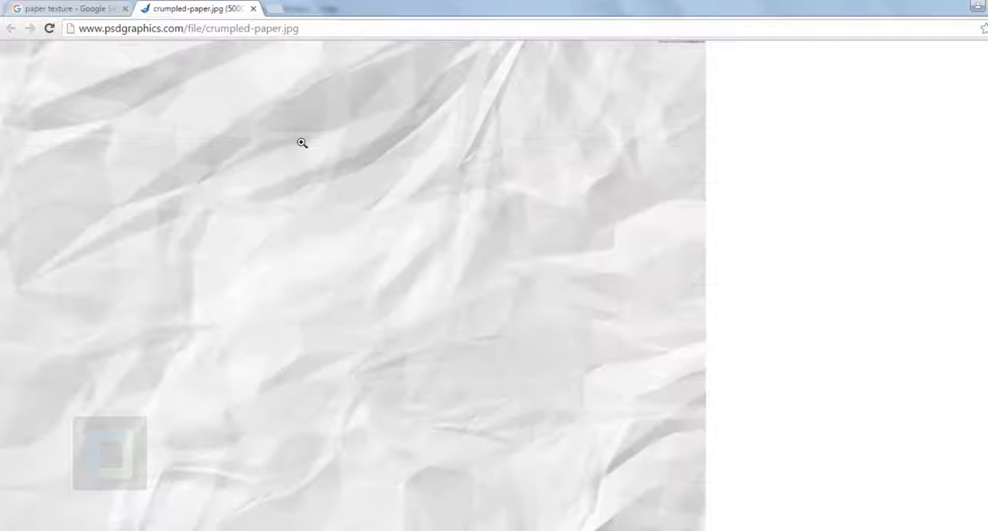
Step: Check the crumpled paper image at full size, start saving it as crumpled-paper.jpg, and cancel the save
click(455, 246)
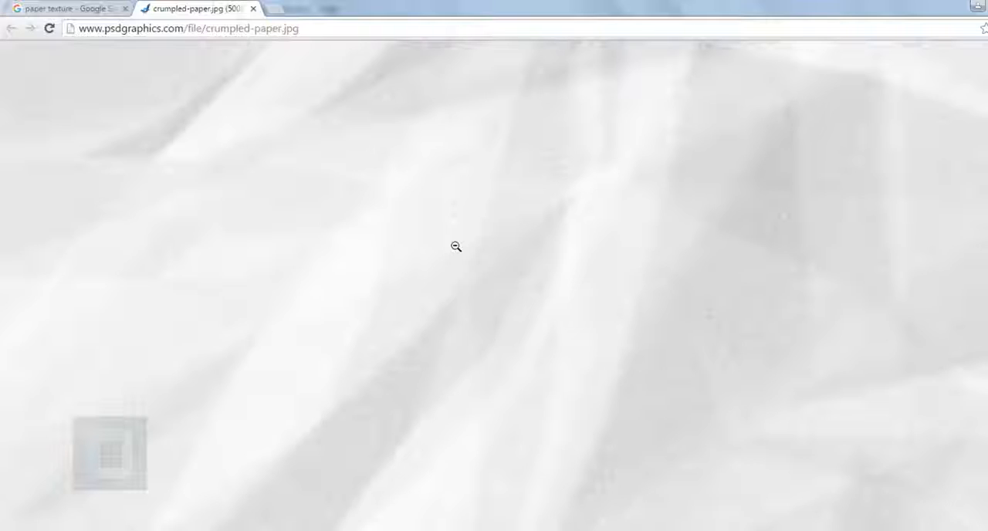
click(454, 247)
right_click(450, 218)
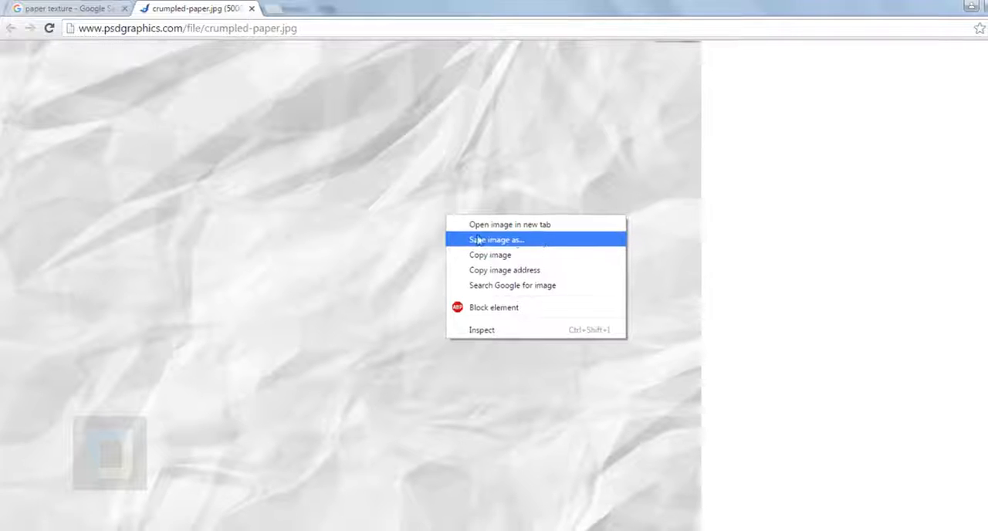
click(519, 240)
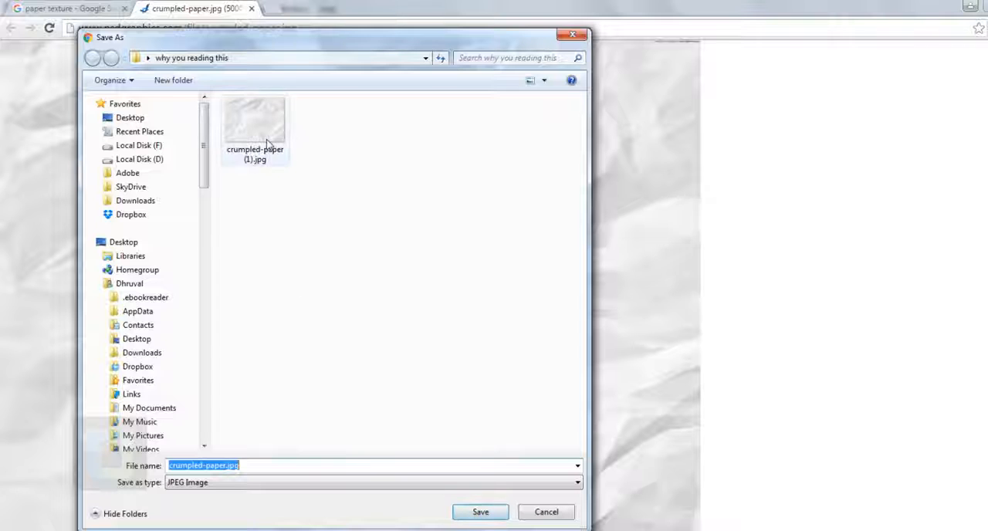
click(556, 512)
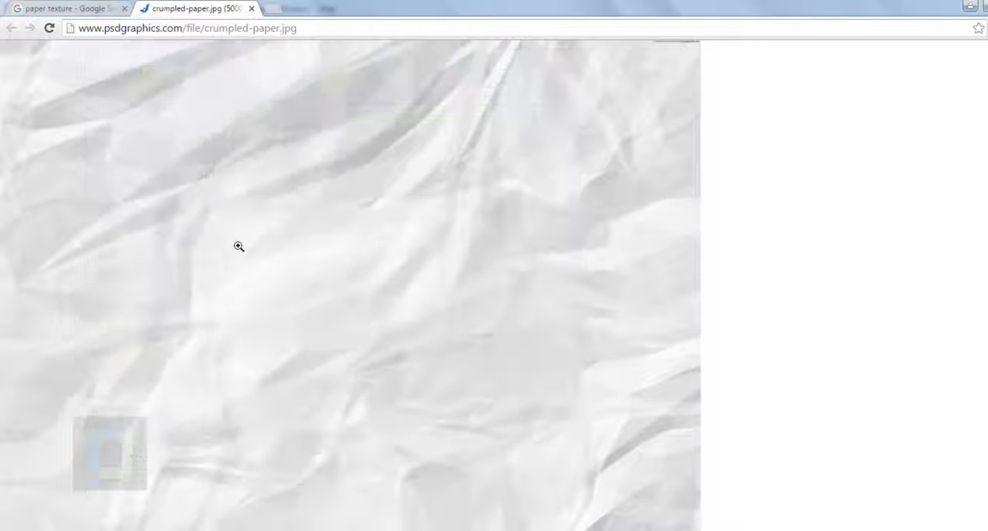
Step: Switch to Photoshop and place the file crumpled-paper (1).jpg into the blank Untitled-1 document
key(alt+Tab)
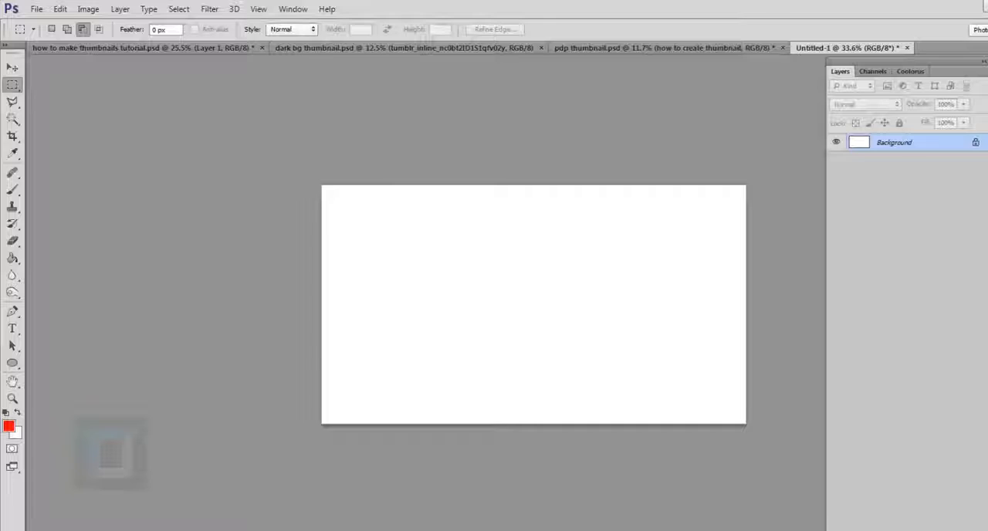
click(35, 9)
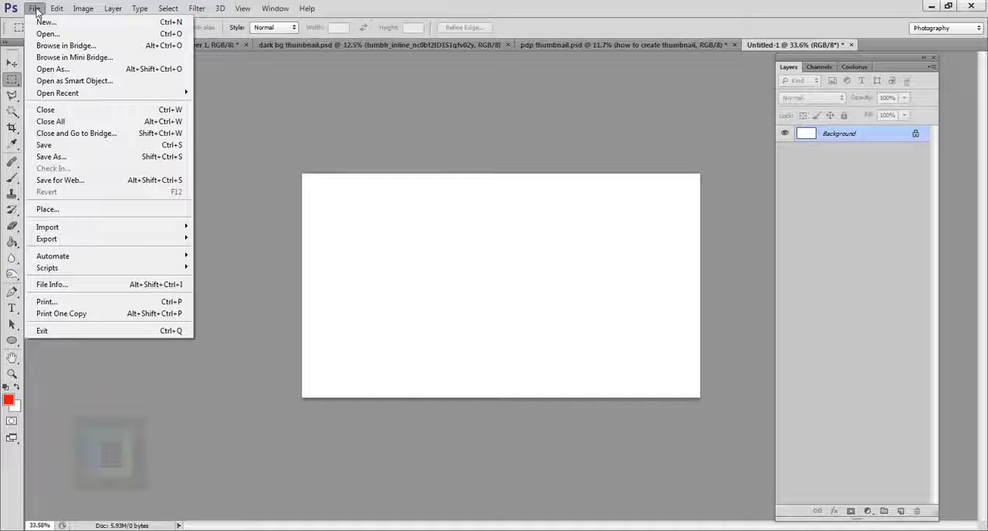
click(62, 215)
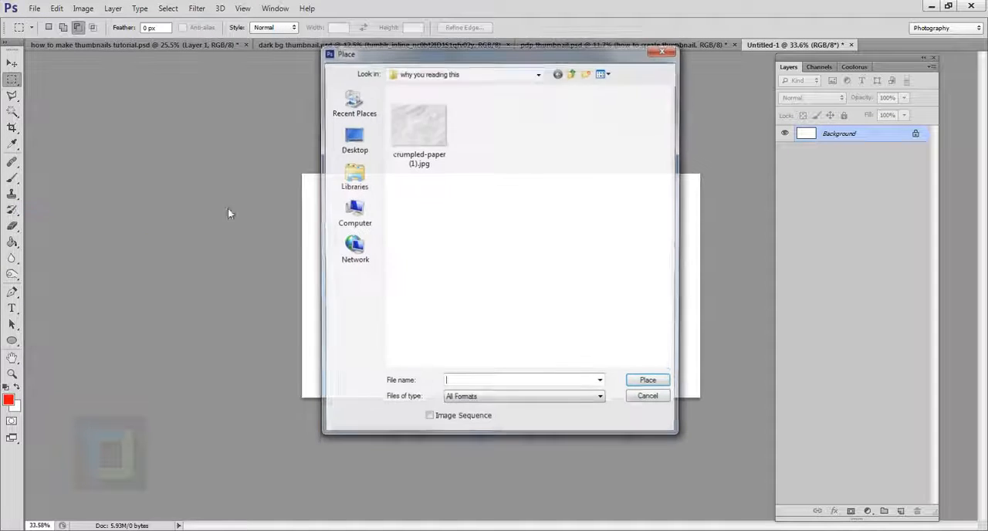
click(423, 133)
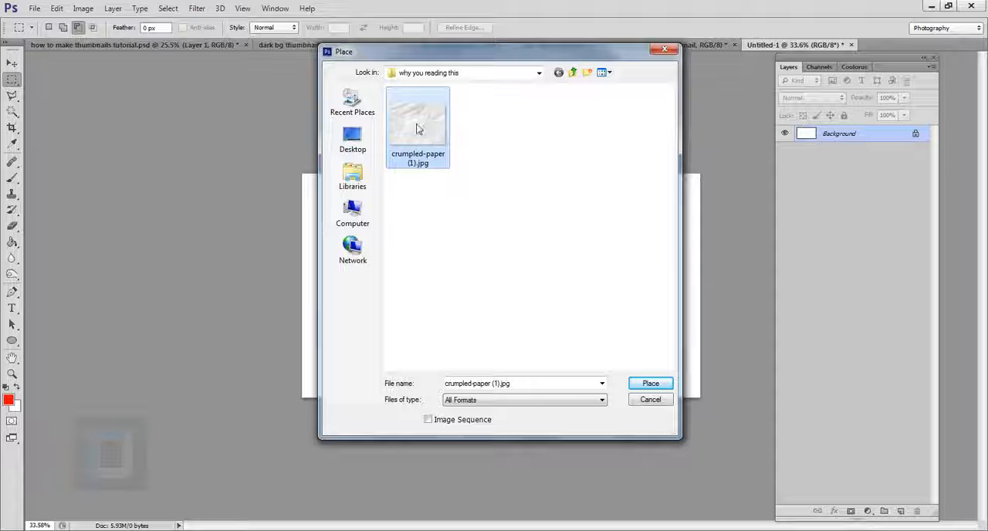
click(650, 386)
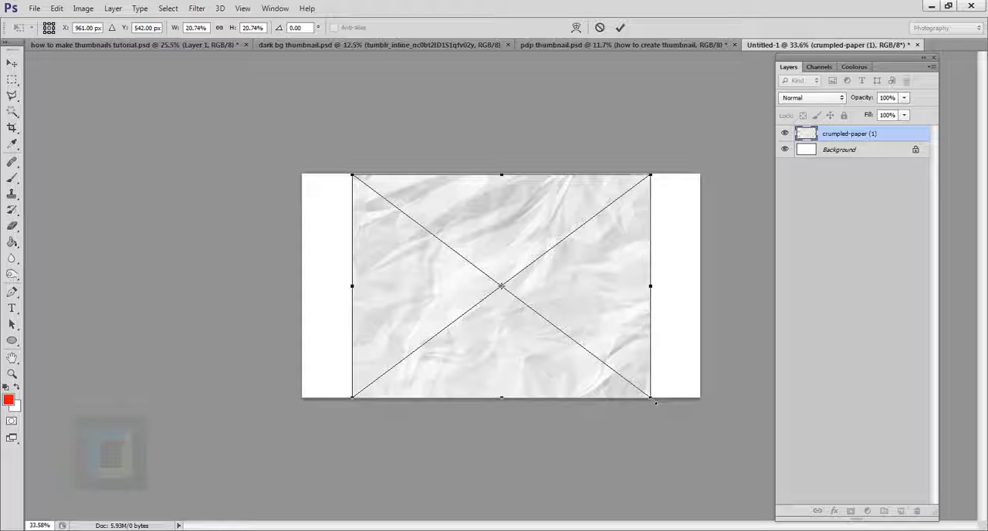
Step: Scale the placed crumpled paper proportionally to about 28.94%, position it to cover the whole canvas, and apply the transform
drag(655, 400, 752, 456)
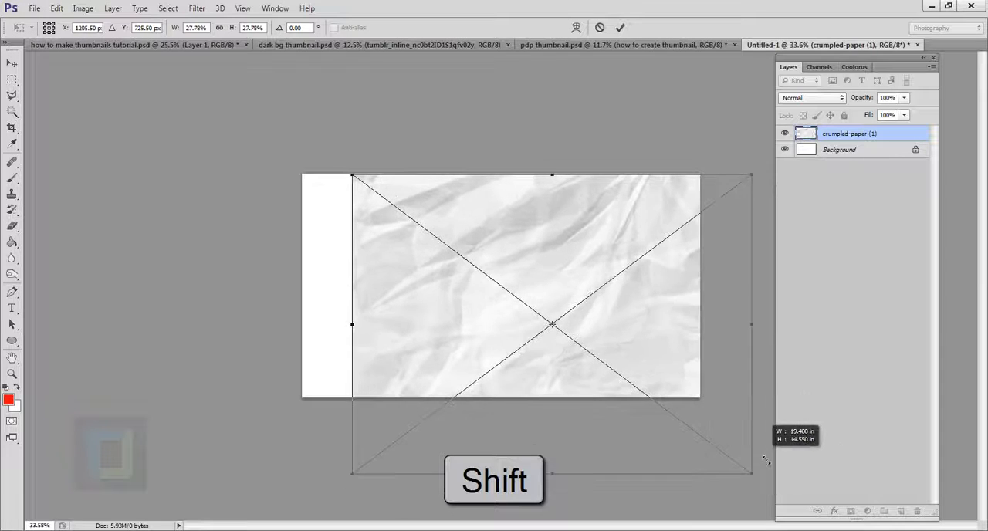
drag(679, 376, 632, 333)
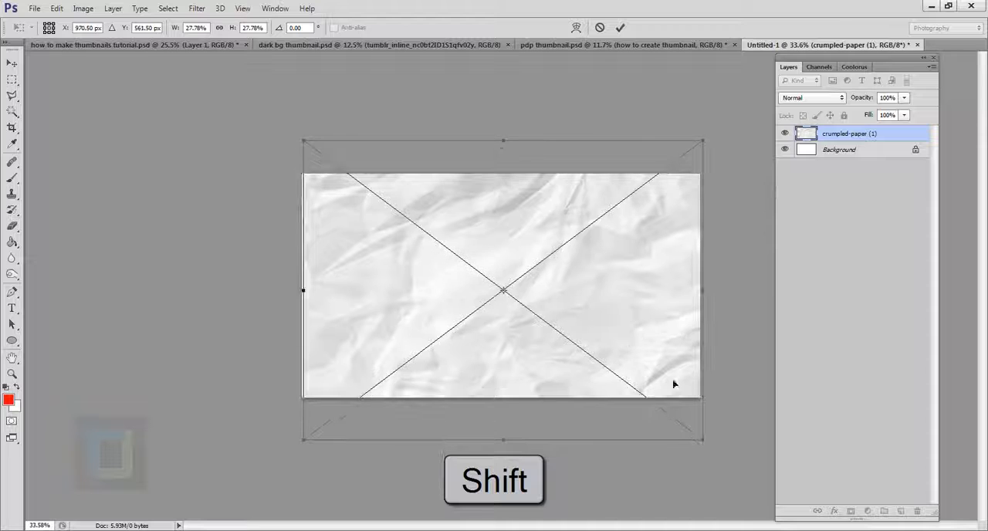
drag(660, 457, 720, 464)
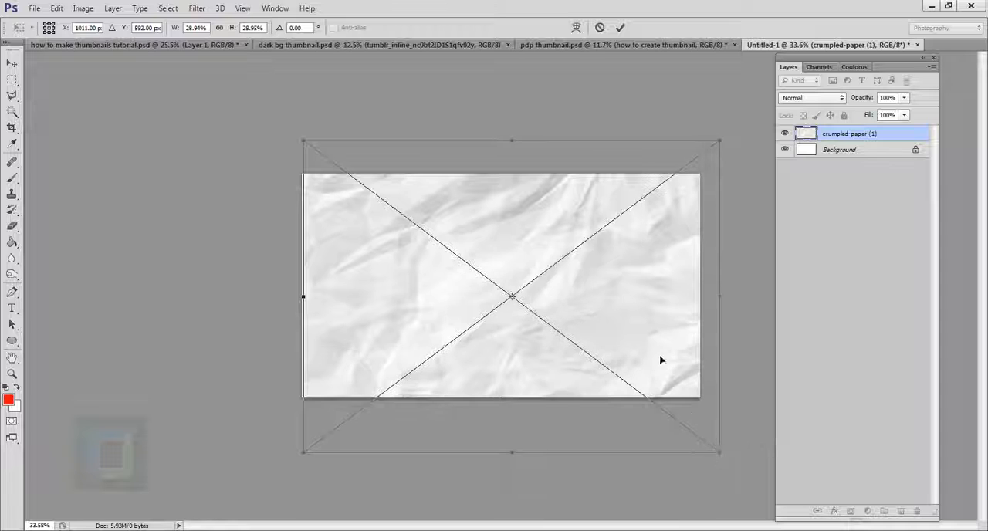
drag(660, 360, 651, 340)
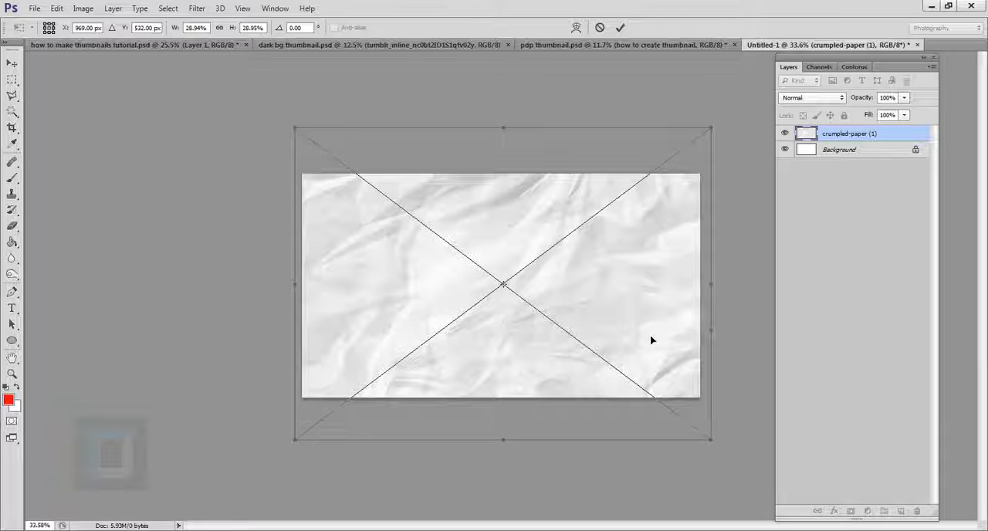
click(623, 28)
key(ctrl+0)
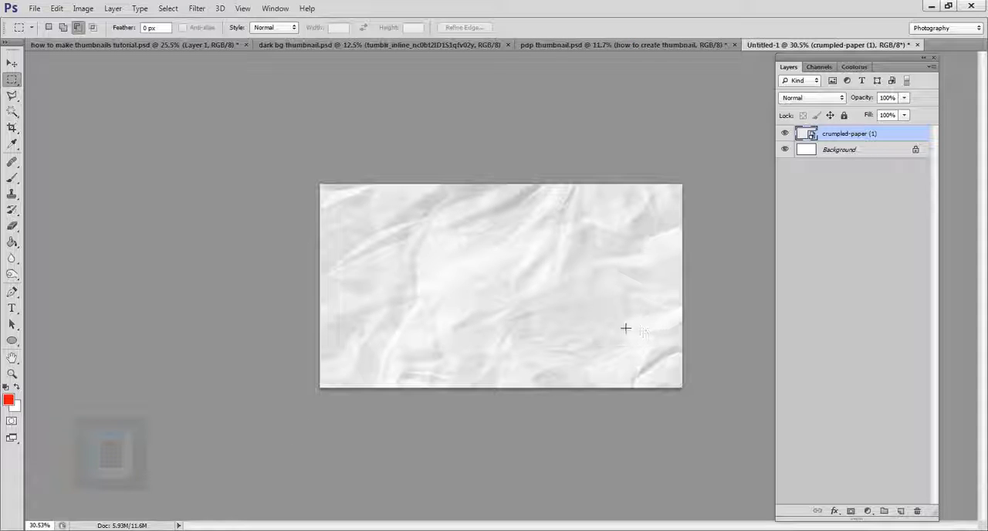
Step: Add a new layer with centred yellow Bebas Neue text reading RANDOM, THUMBNAIL and TITLE on three lines near the canvas top
click(11, 308)
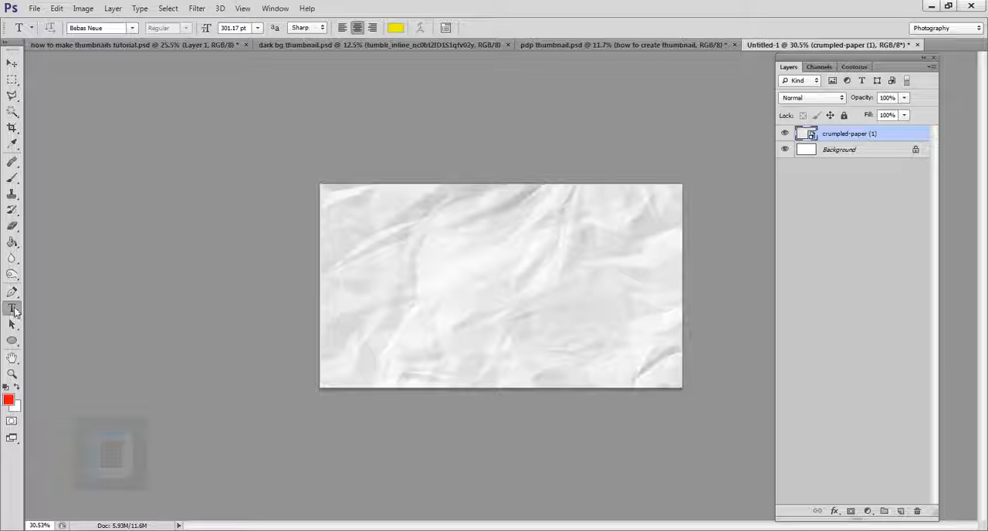
click(901, 512)
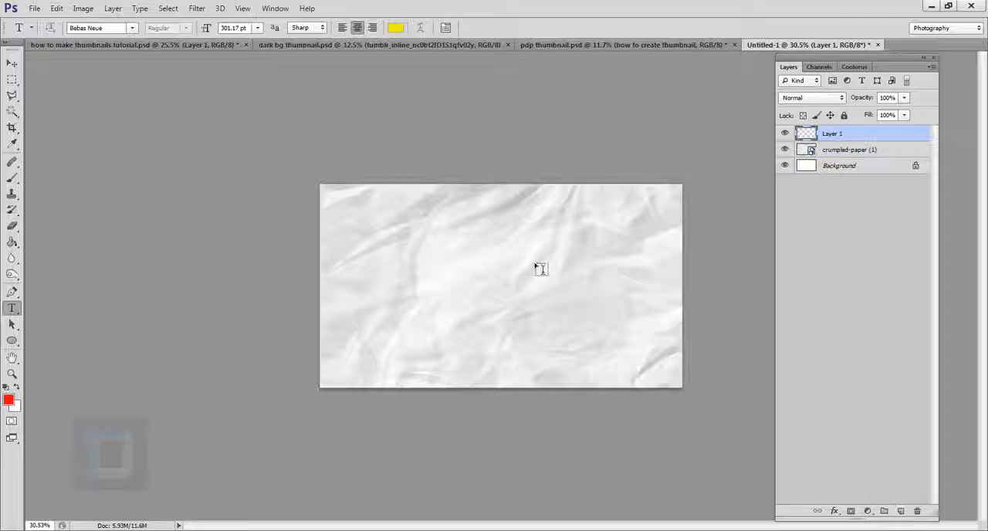
click(497, 230)
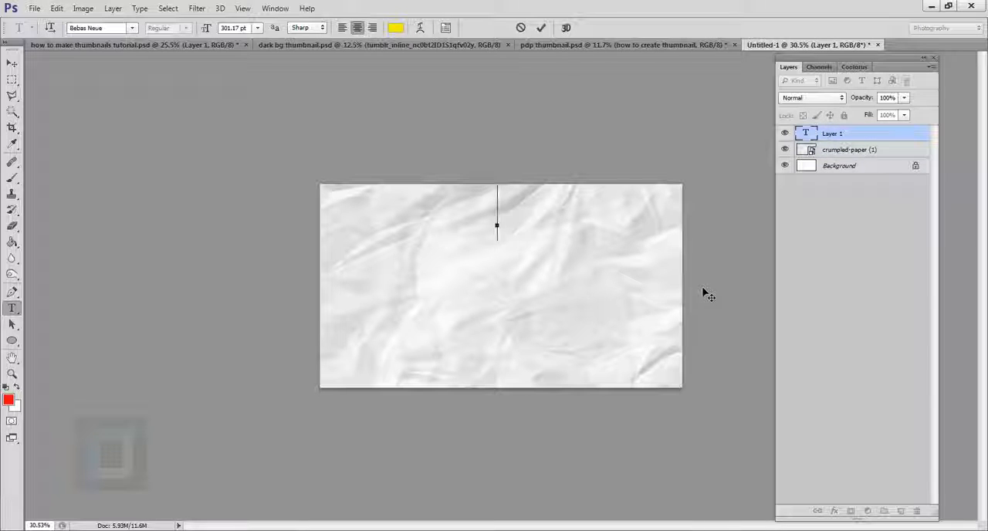
text(RANDOM)
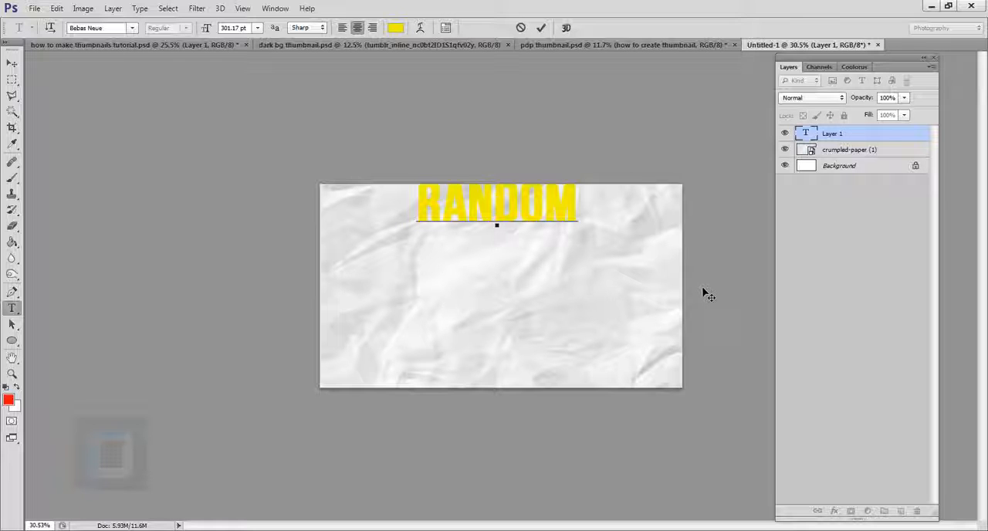
key(Return)
text(THUMBNAIL T)
key(BackSpace)
key(Return)
text(TI)
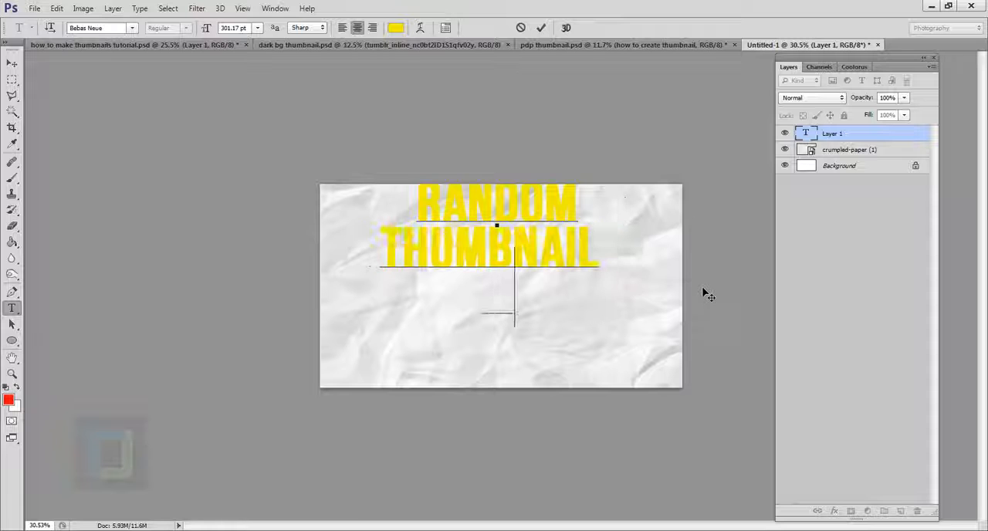
text(TLE)
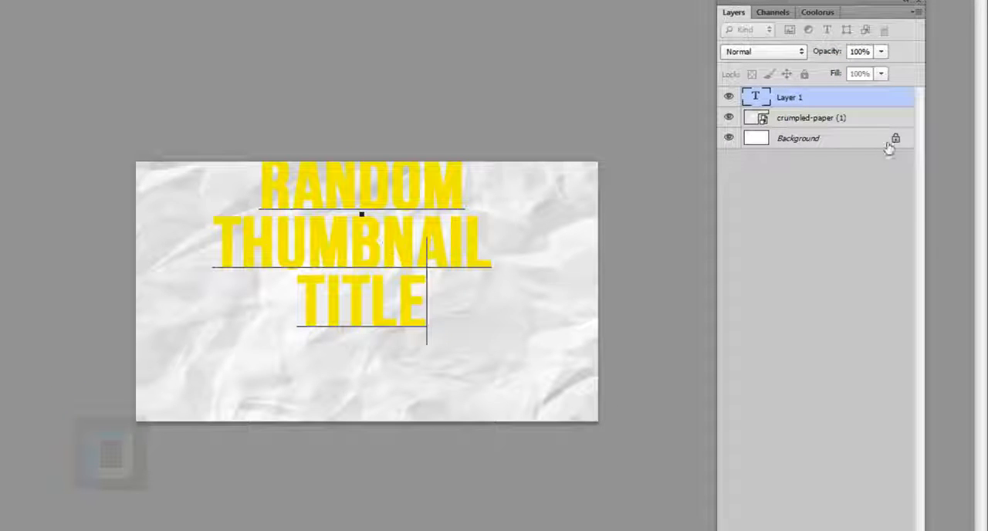
Step: Change the font of the whole three-line title to Bearpaw, commit the text, and move it to the right half of the canvas
click(835, 104)
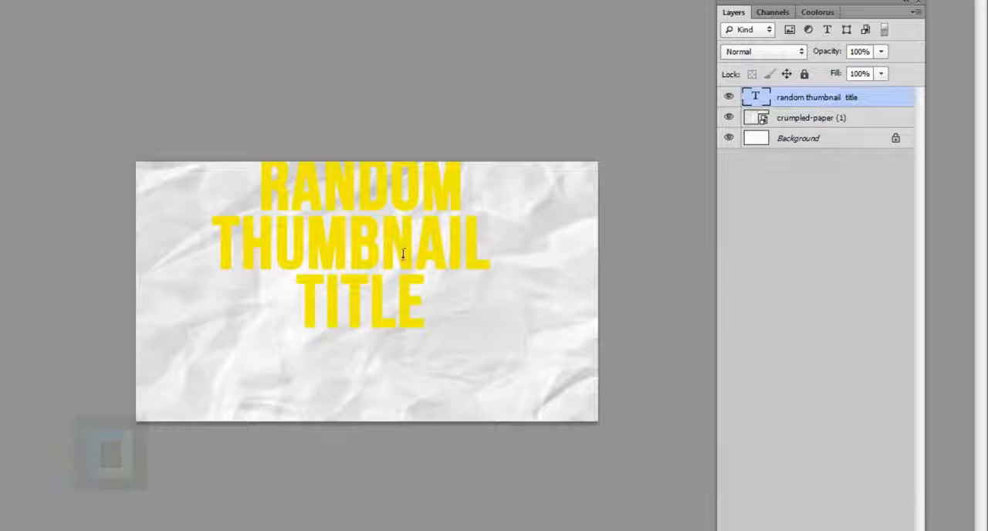
ctrl+click(763, 97)
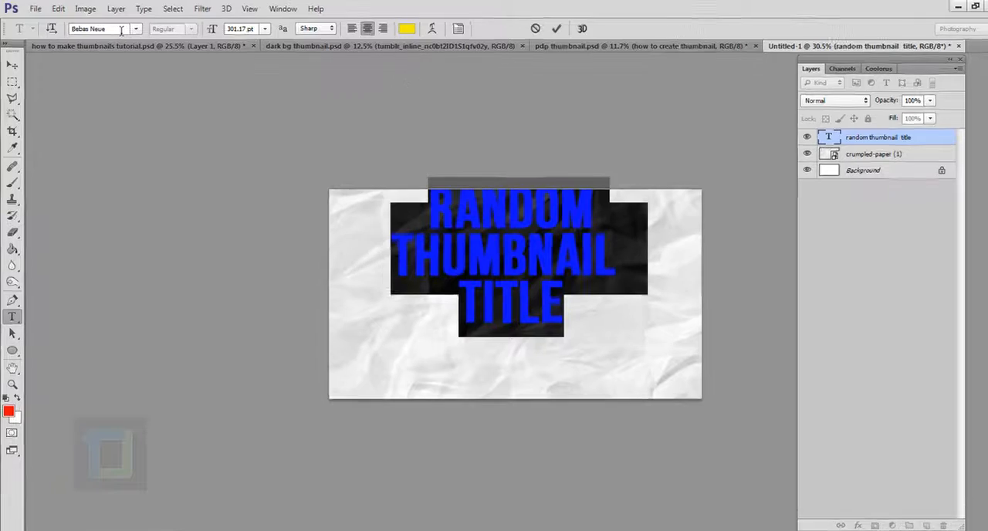
click(136, 29)
scroll(135, 111, up, 4)
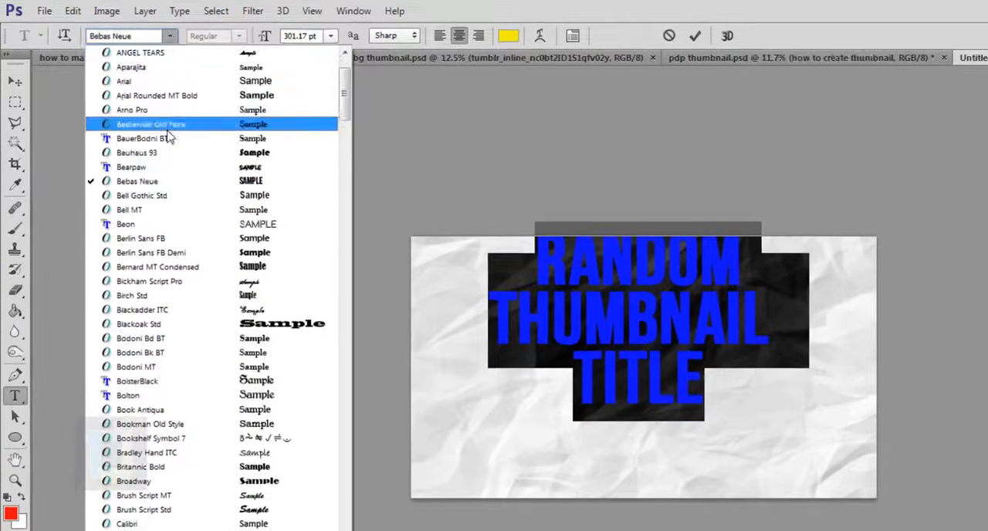
click(157, 172)
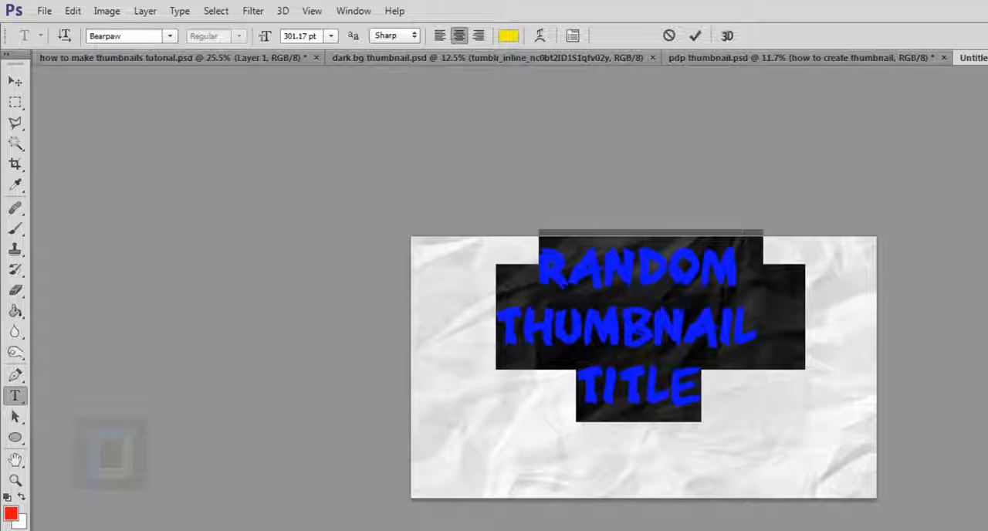
key(ctrl+Return)
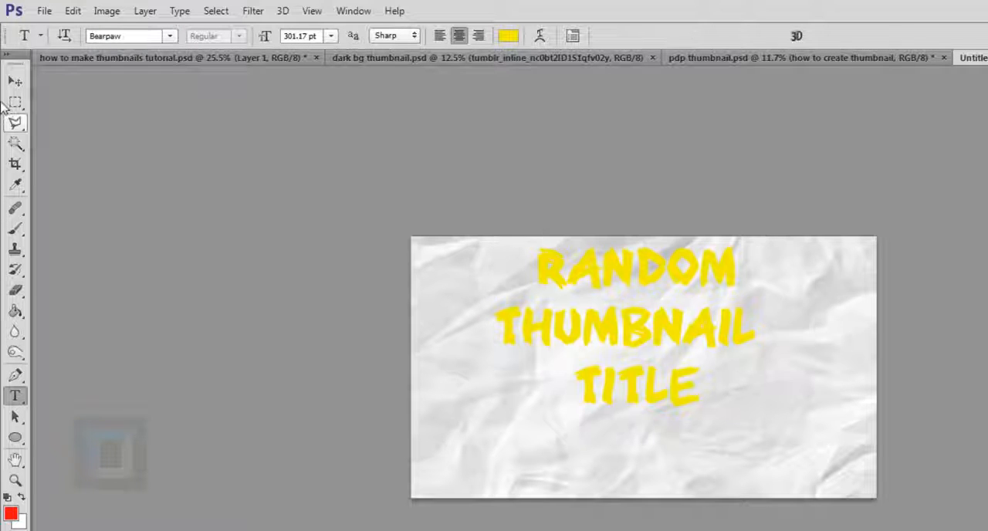
click(14, 83)
drag(637, 311, 726, 349)
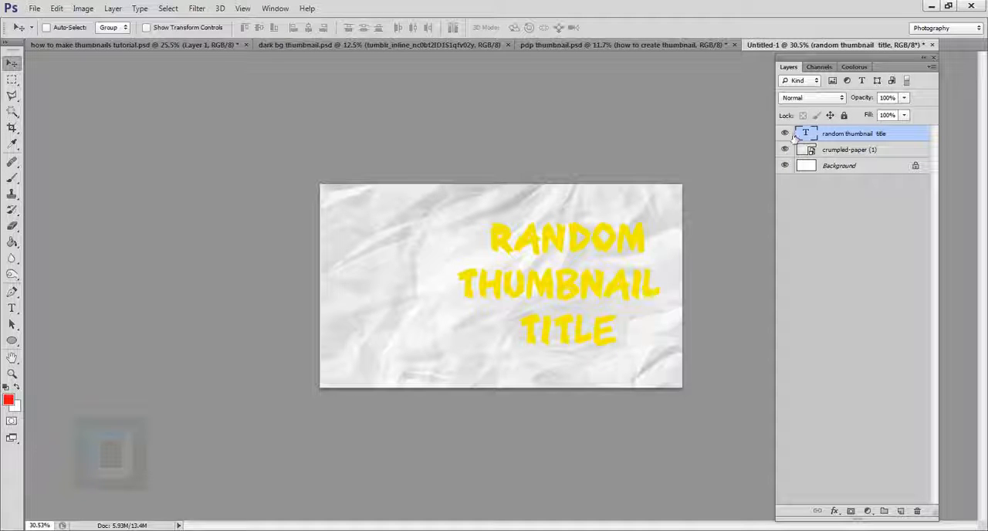
Step: Recolour the word RANDOM in the title text to red (d00e0e)
double_click(806, 135)
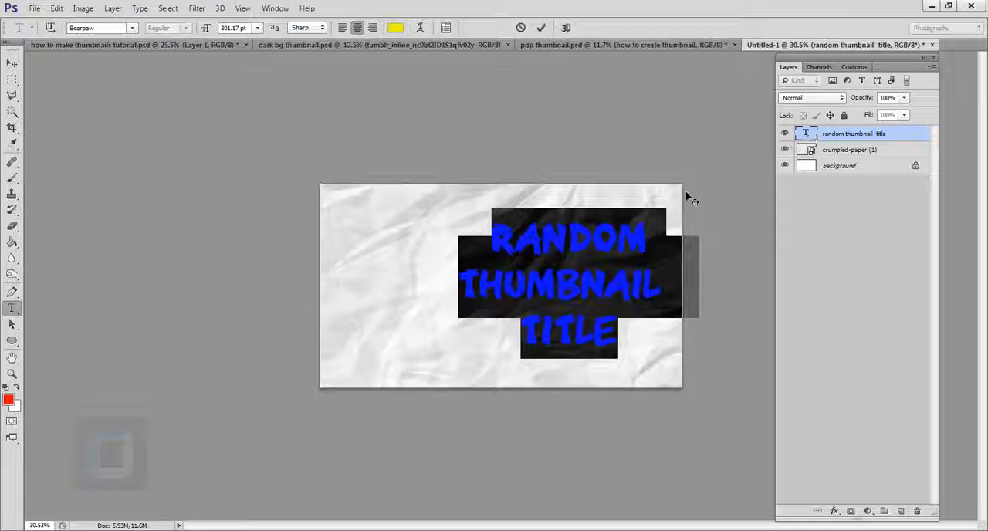
drag(655, 244, 498, 236)
click(396, 28)
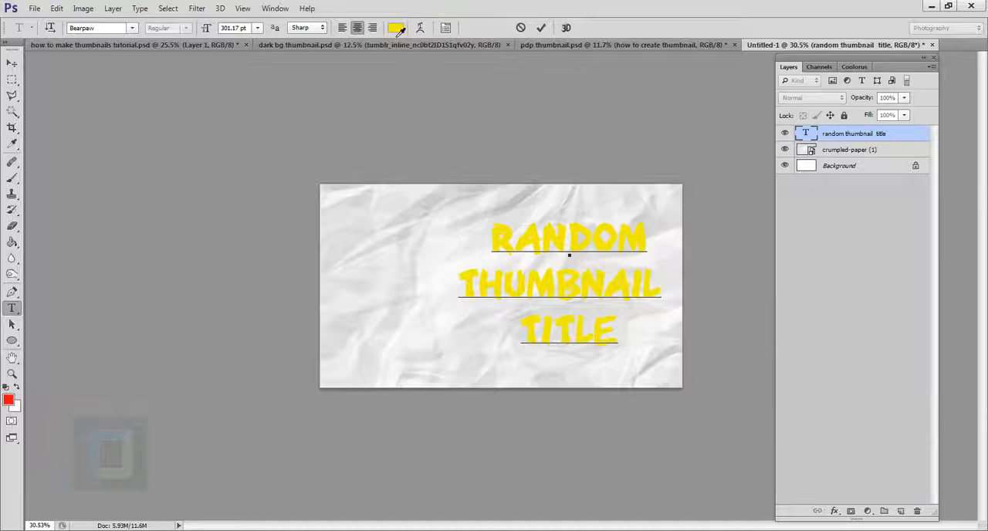
drag(848, 347, 848, 392)
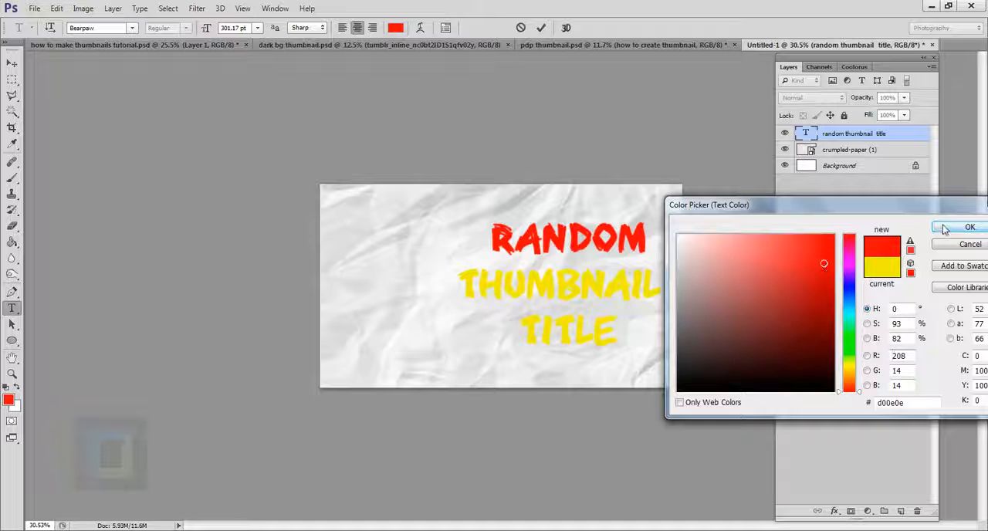
click(950, 227)
Step: Recolour the word THUMBNAIL in the title text to blue (1e82e8)
drag(670, 294, 459, 287)
click(398, 31)
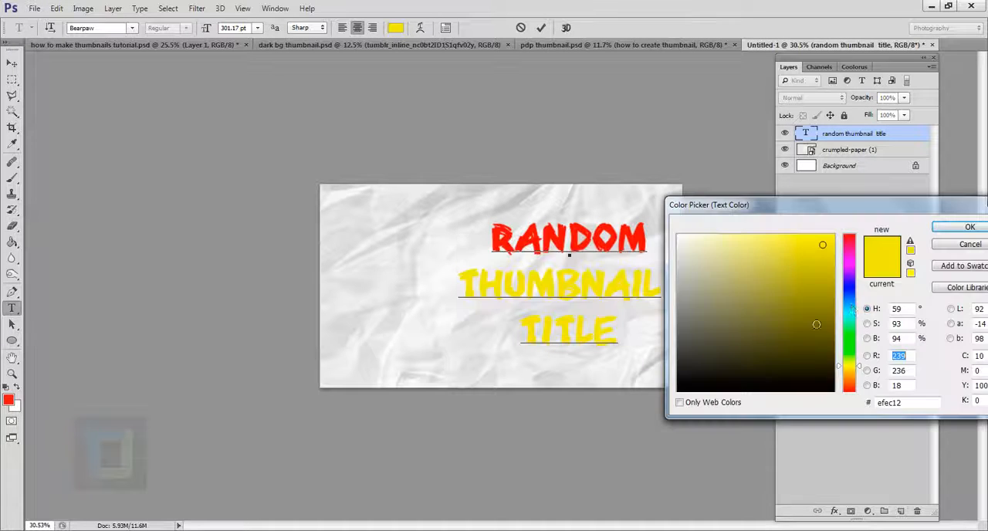
drag(848, 293, 848, 300)
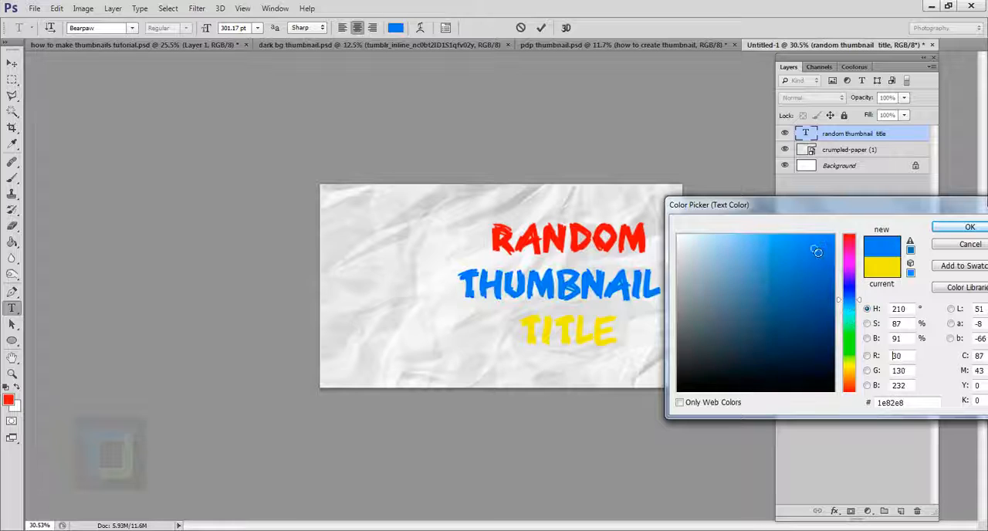
click(957, 227)
Step: Recolour the word TITLE in the title text to green and commit the text edit
drag(621, 332, 501, 342)
click(405, 32)
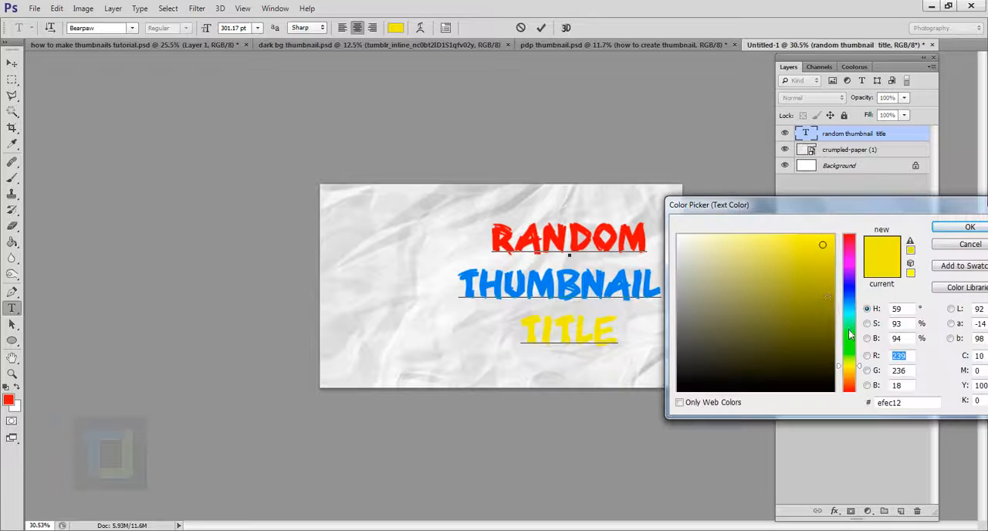
drag(850, 334, 847, 352)
click(815, 262)
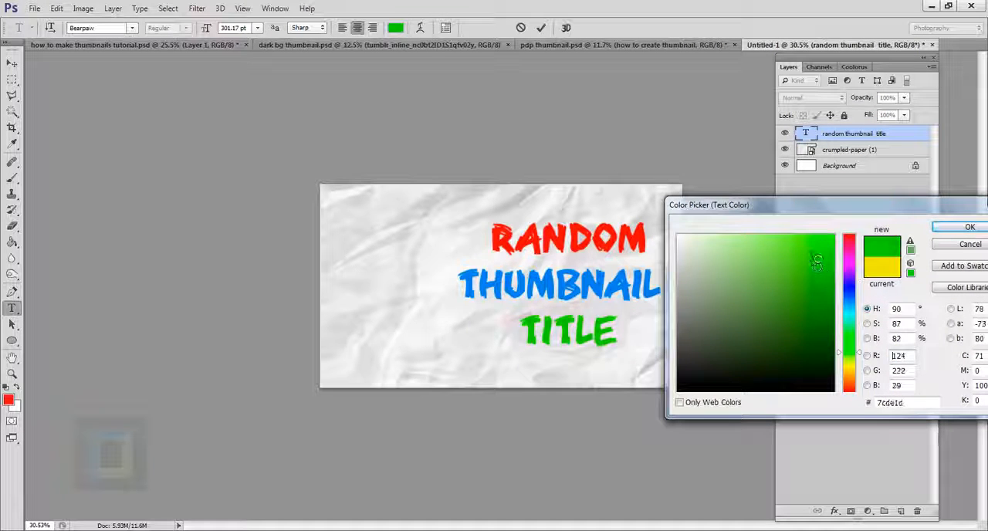
click(944, 226)
click(881, 135)
key(v)
scroll(575, 277, down, 1)
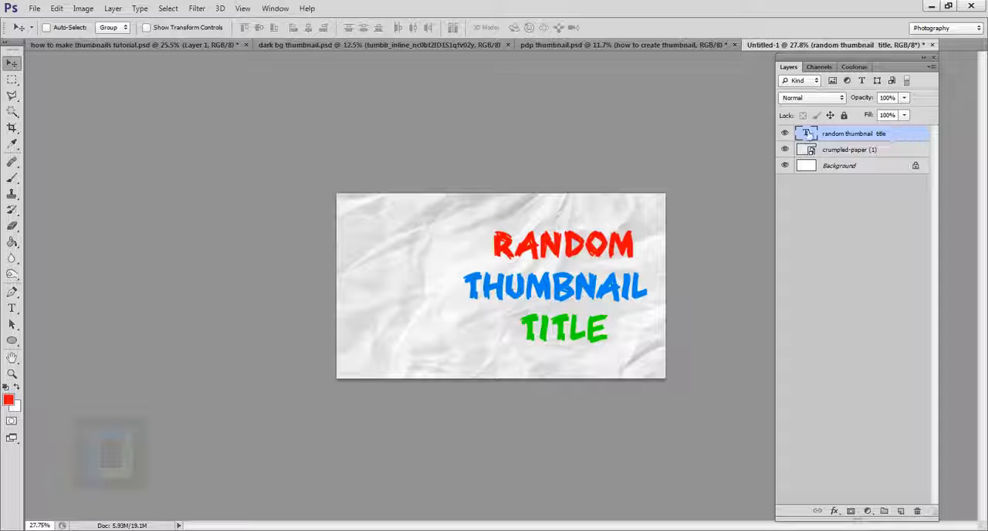
Step: Add a black outside Stroke layer effect with a size of 6 px to the title text layer
double_click(907, 136)
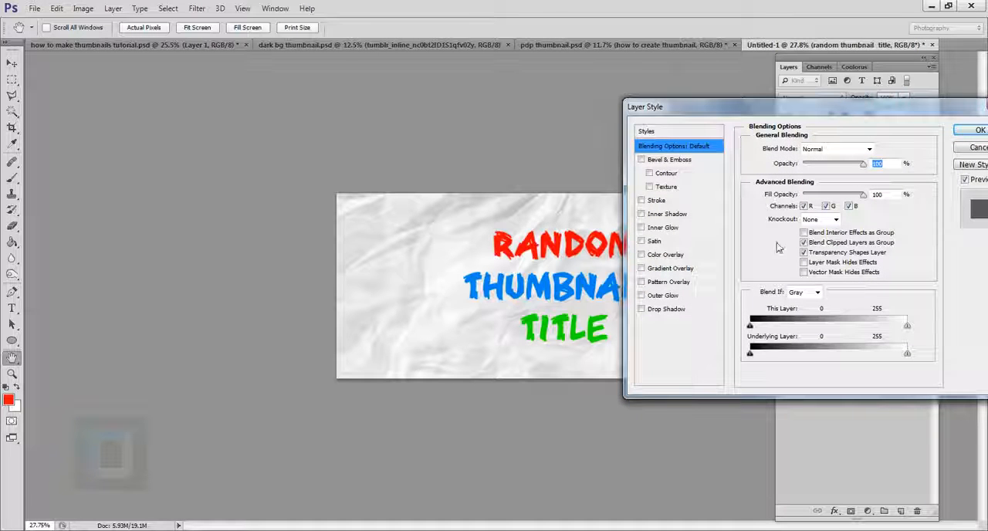
drag(699, 112, 720, 95)
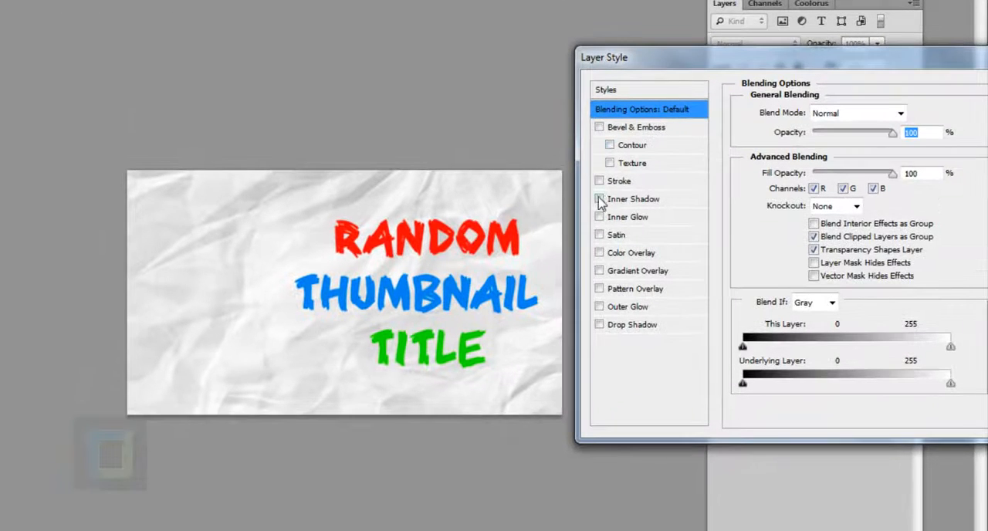
click(600, 181)
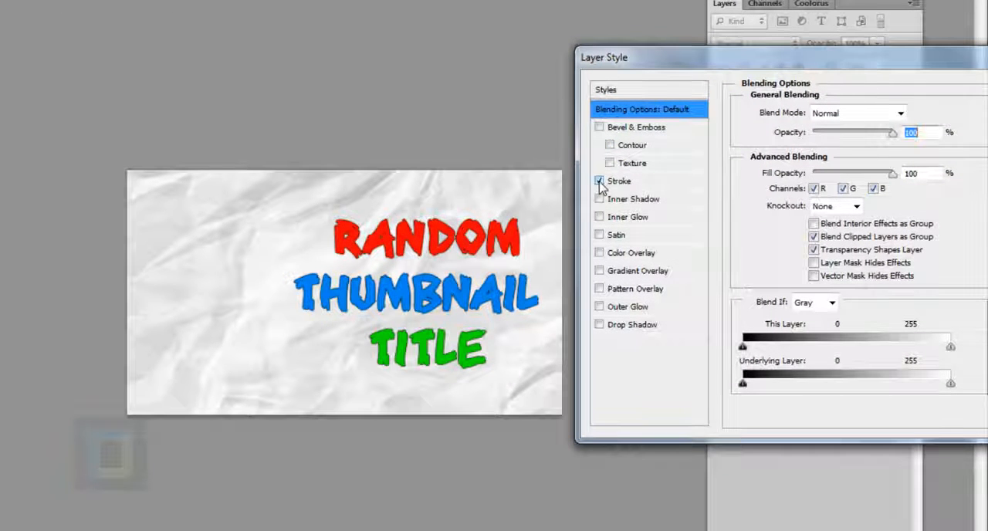
click(622, 182)
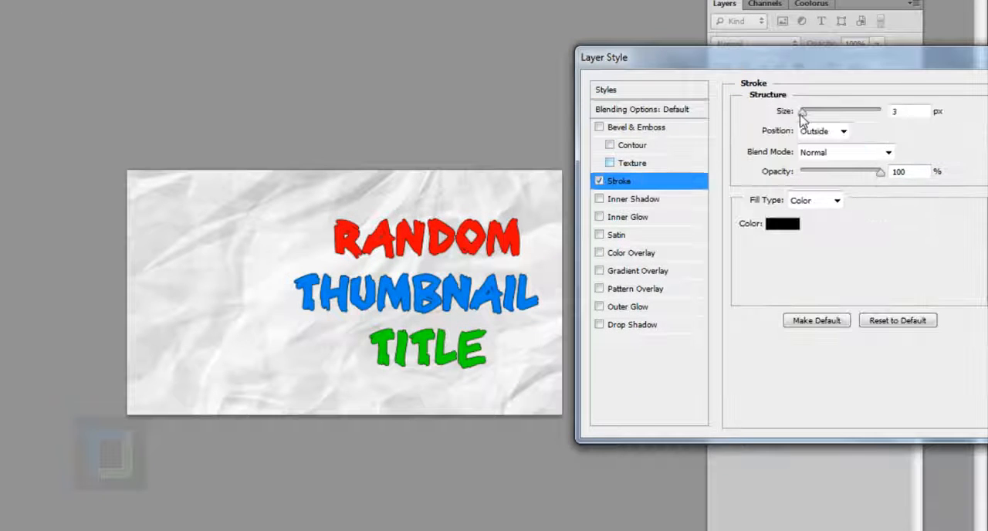
mouse_move(804, 112)
mouse_down()
mouse_move(818, 115)
mouse_move(805, 115)
mouse_up()
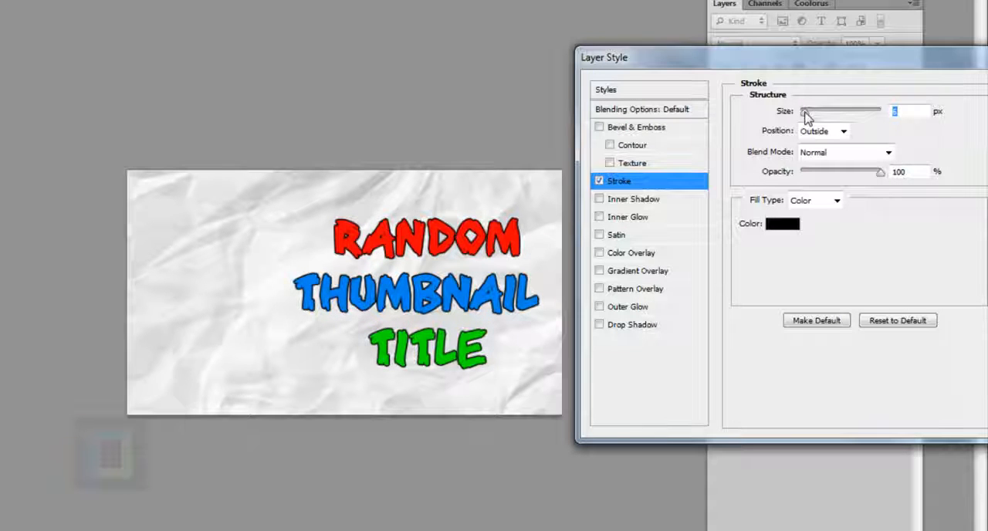
Step: Add a Drop Shadow effect with an enlarged size to the title text and apply the layer style
click(620, 327)
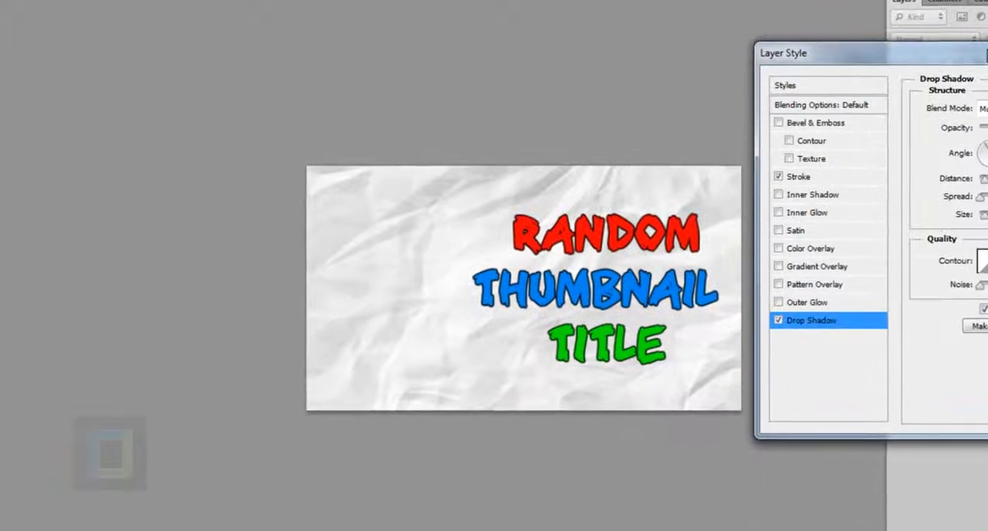
drag(852, 56, 0, 93)
drag(227, 93, 236, 94)
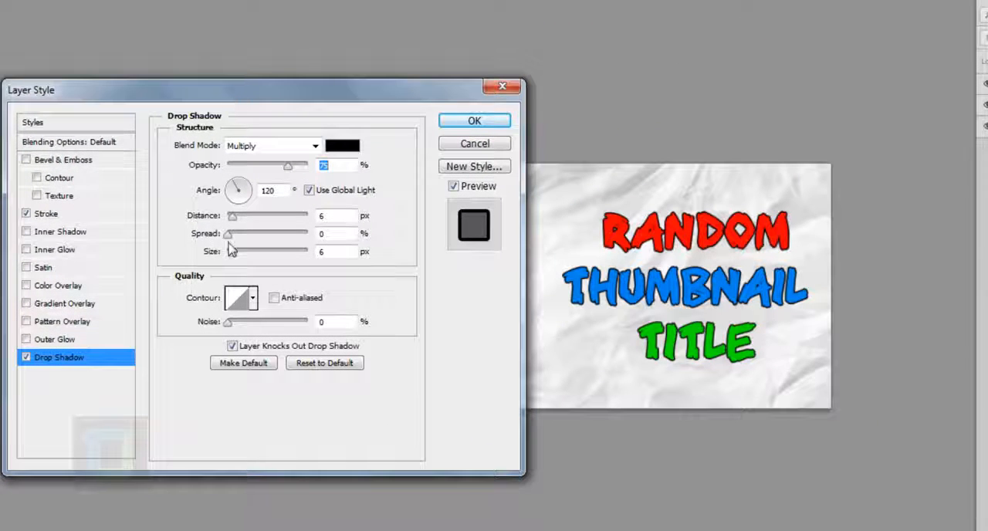
mouse_move(234, 256)
mouse_down()
mouse_move(252, 260)
mouse_move(242, 261)
mouse_up()
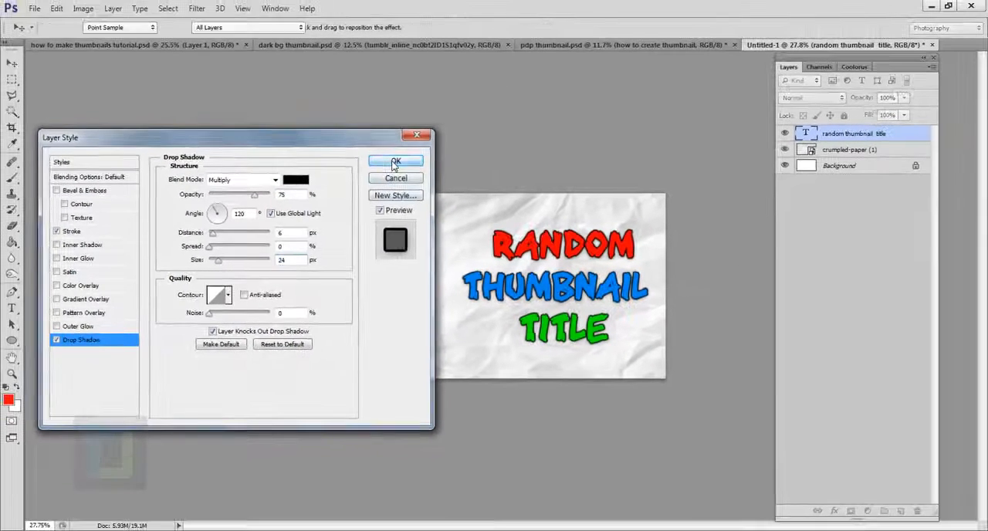
click(474, 120)
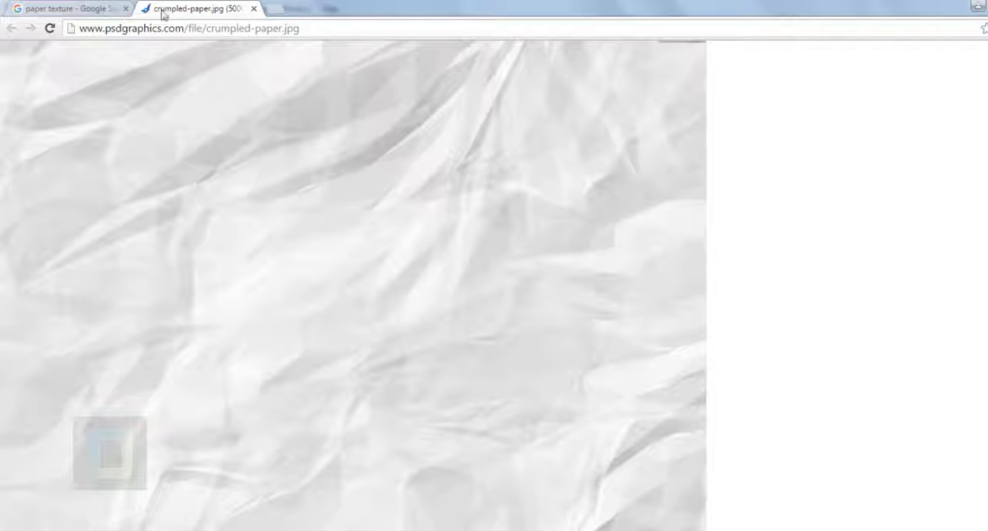
Step: Switch to the browser's Google Images results and search for "rainbow meme png"
click(79, 8)
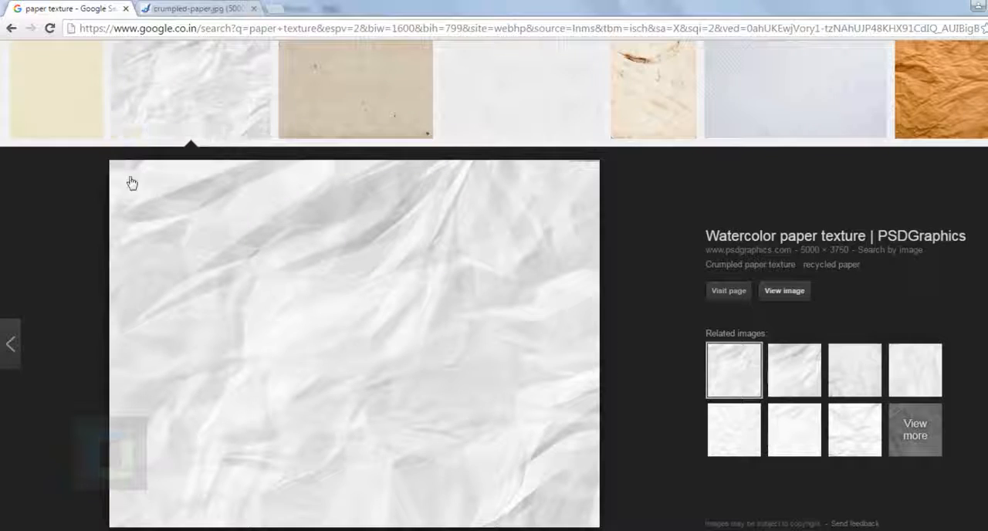
scroll(130, 183, up, 5)
drag(194, 63, 67, 60)
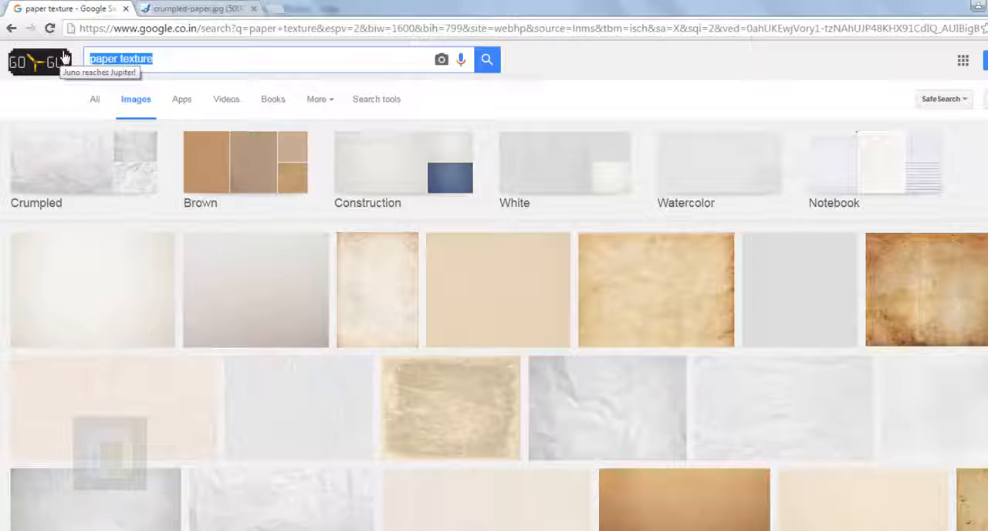
text(rain)
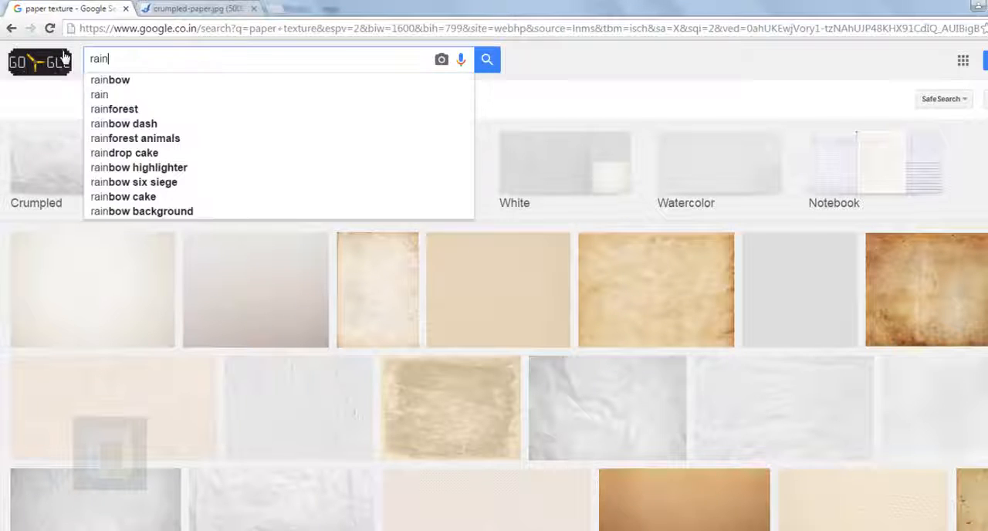
text(bow meme)
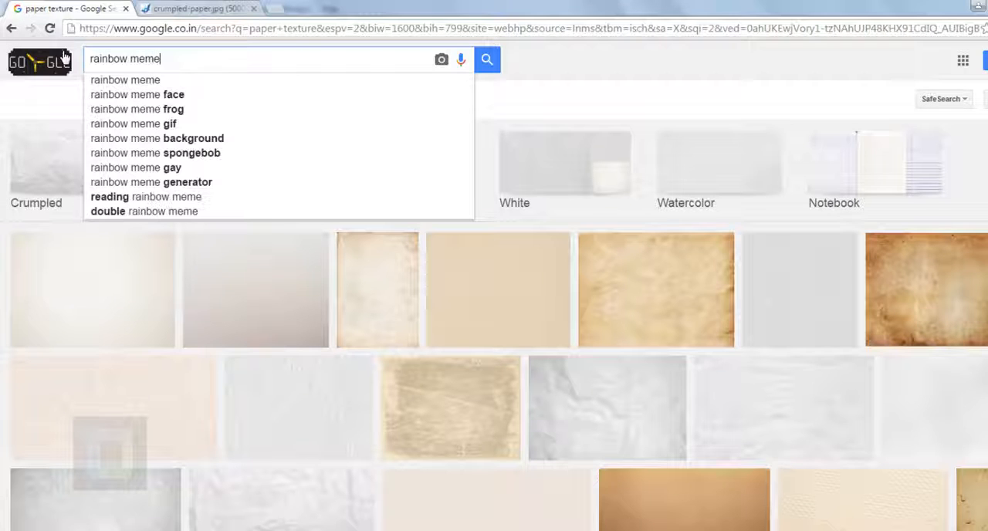
text( png)
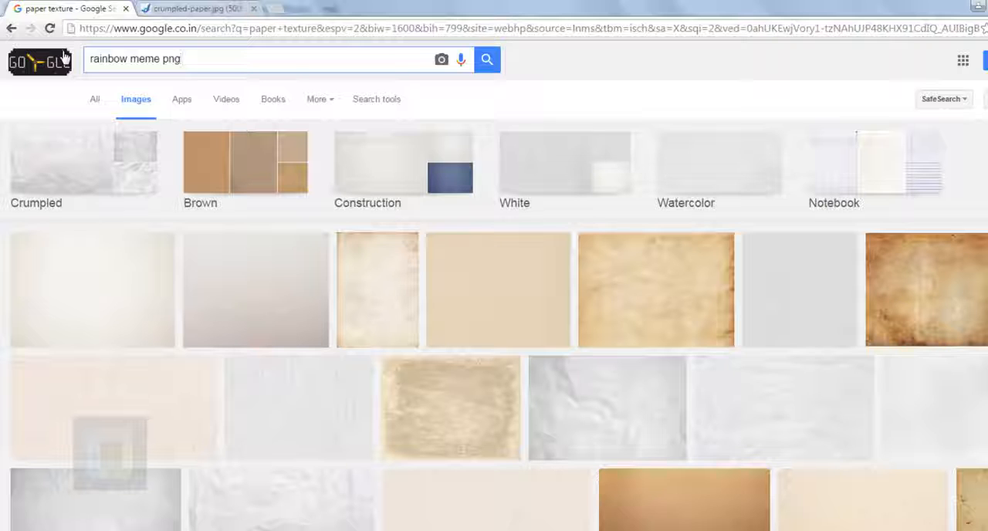
click(487, 66)
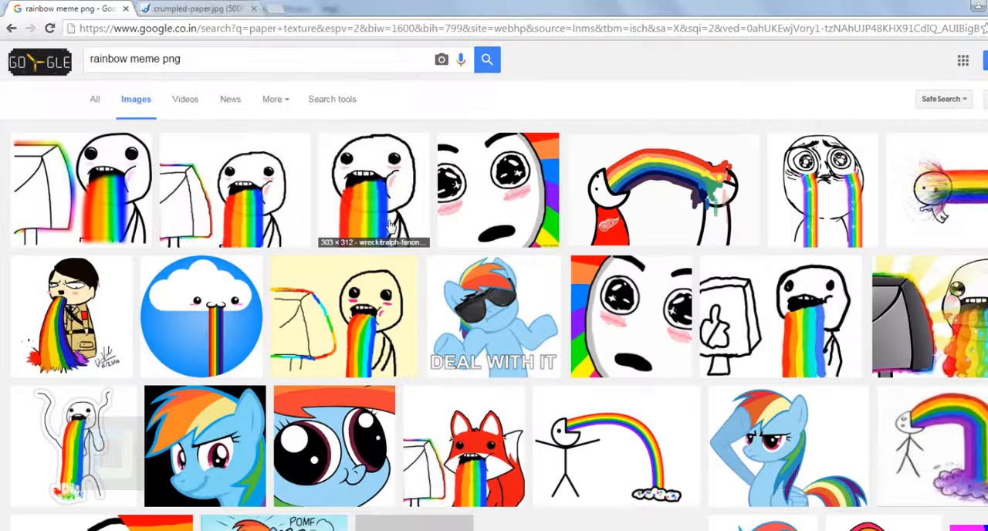
Step: Open the Puking Rainbows image from meme.wikia.com at full size and save it as the PNG file RainbowRen.png
click(275, 201)
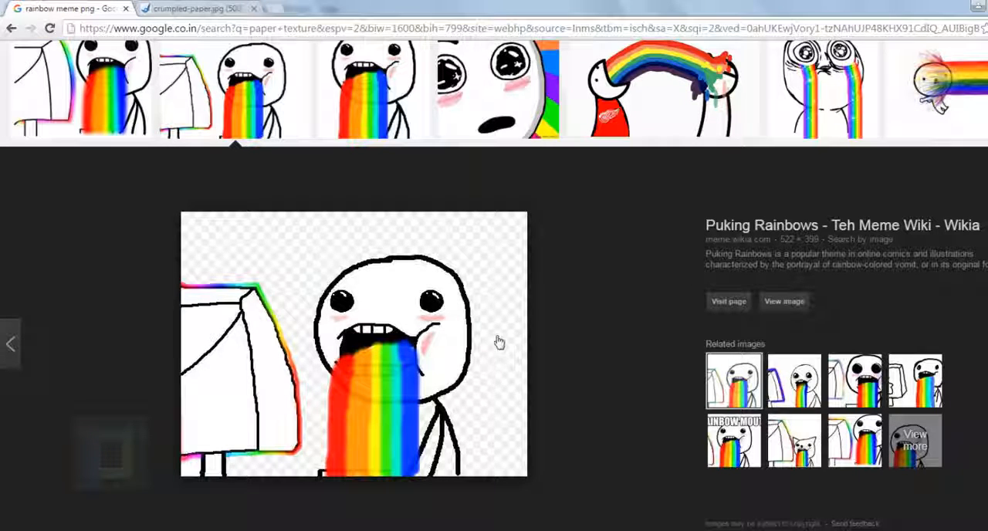
click(787, 302)
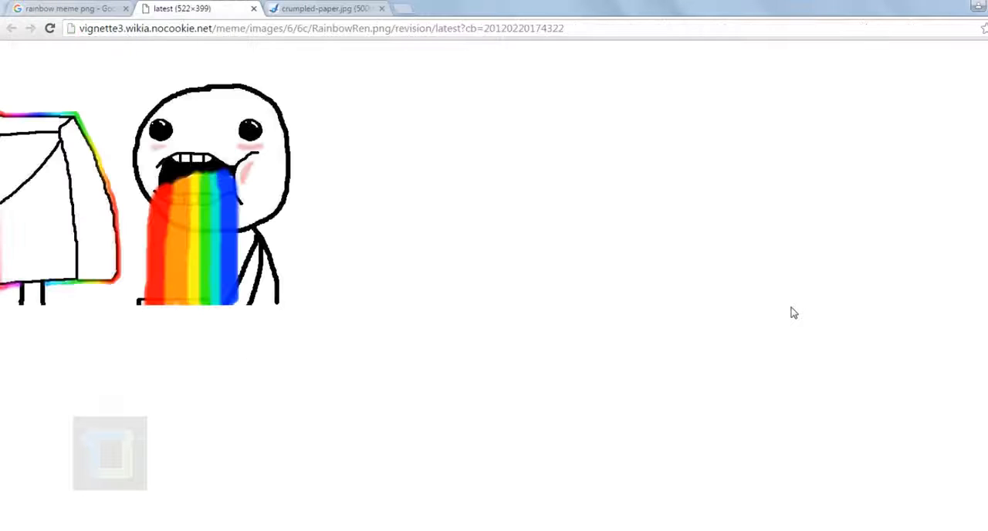
right_click(147, 101)
click(217, 125)
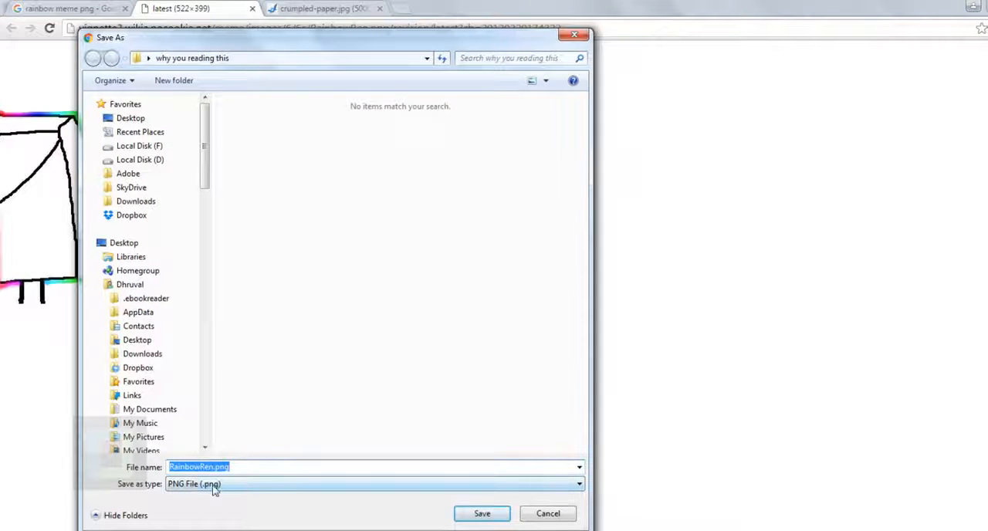
click(215, 489)
click(214, 490)
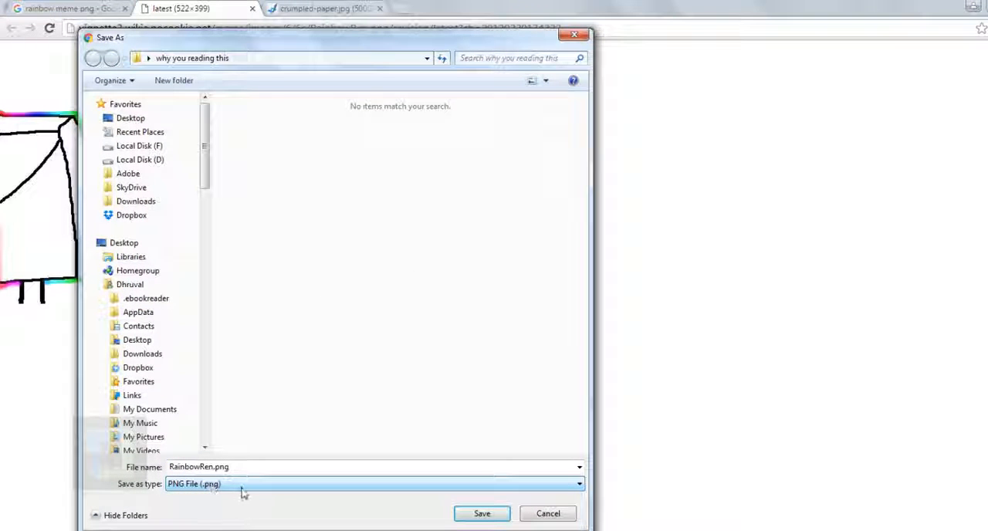
click(482, 516)
click(482, 516)
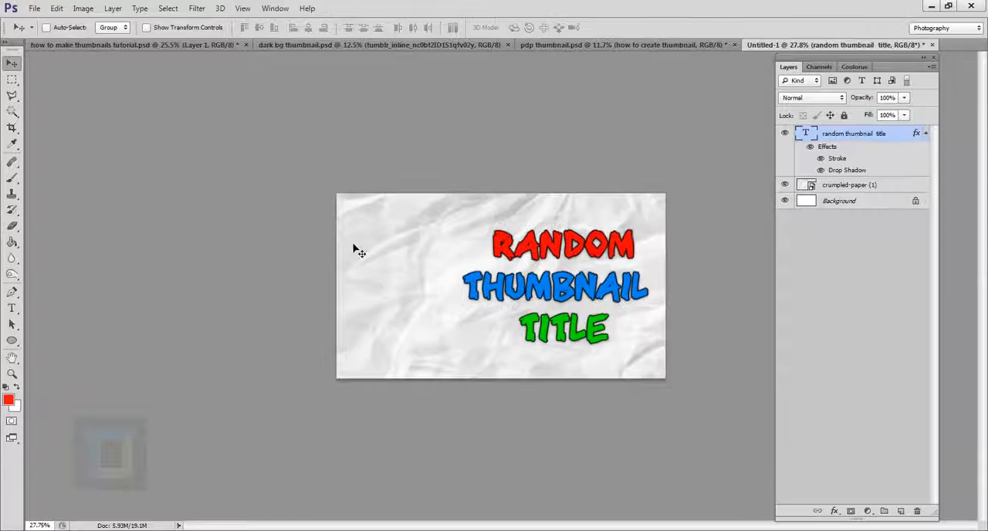
Step: Place the file RainbowRen.png into the thumbnail document
click(34, 8)
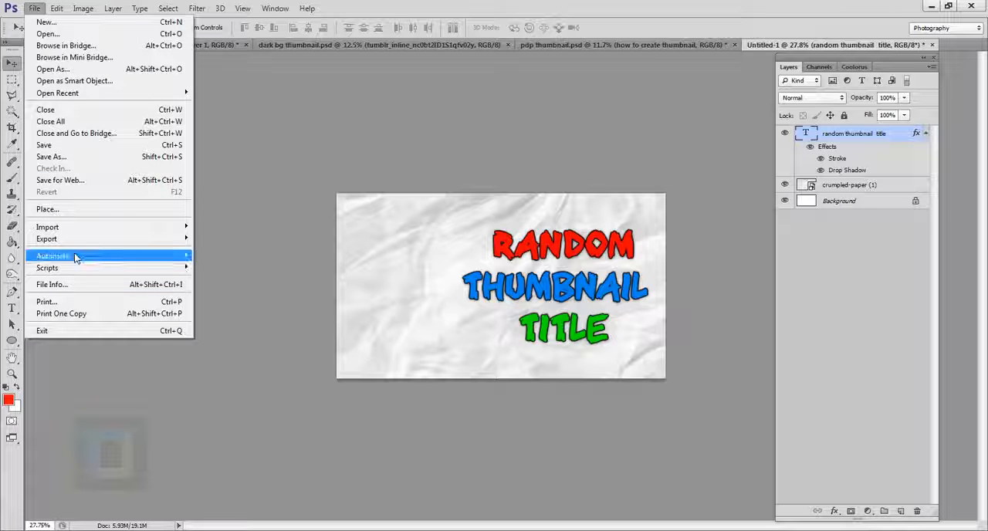
click(64, 211)
click(482, 123)
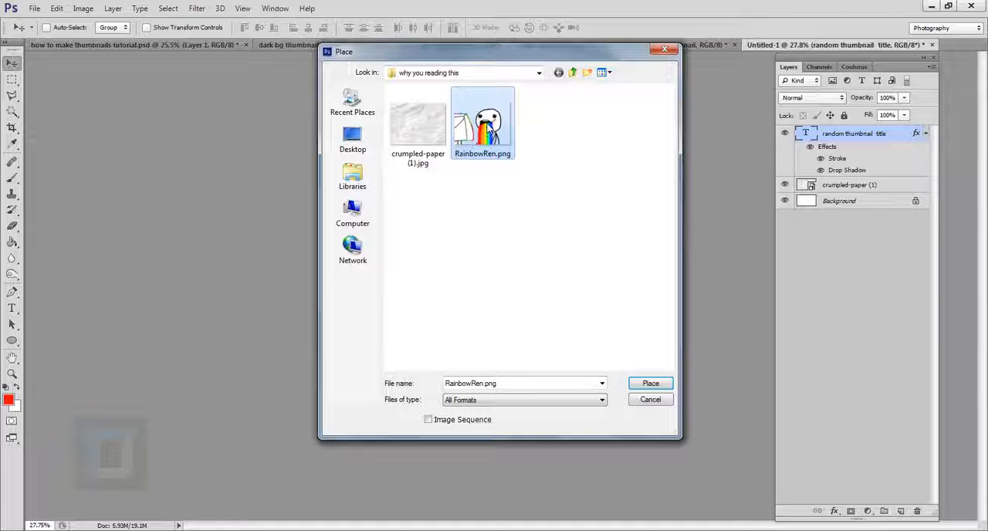
click(651, 384)
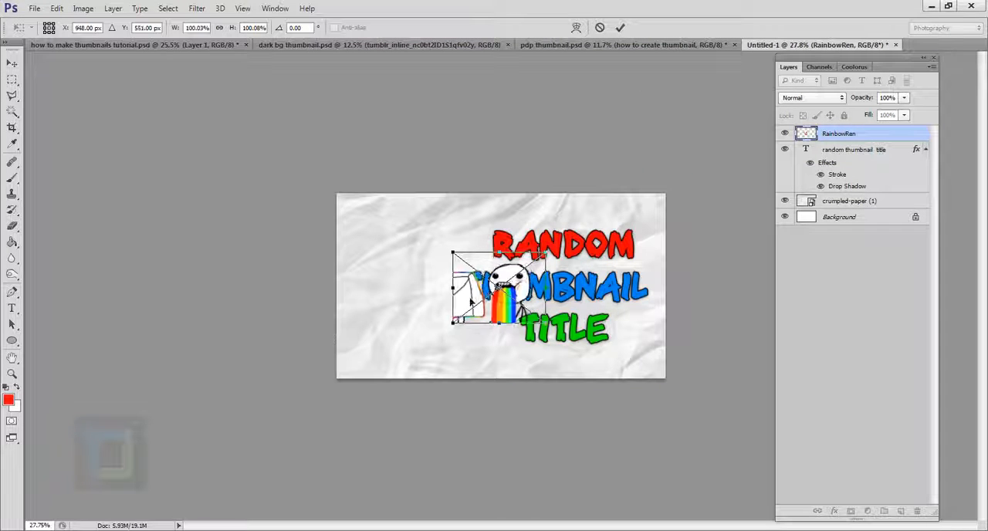
Step: Move the placed rainbow image to the left half of the canvas and scale it proportionally to about 166%
drag(546, 288, 454, 275)
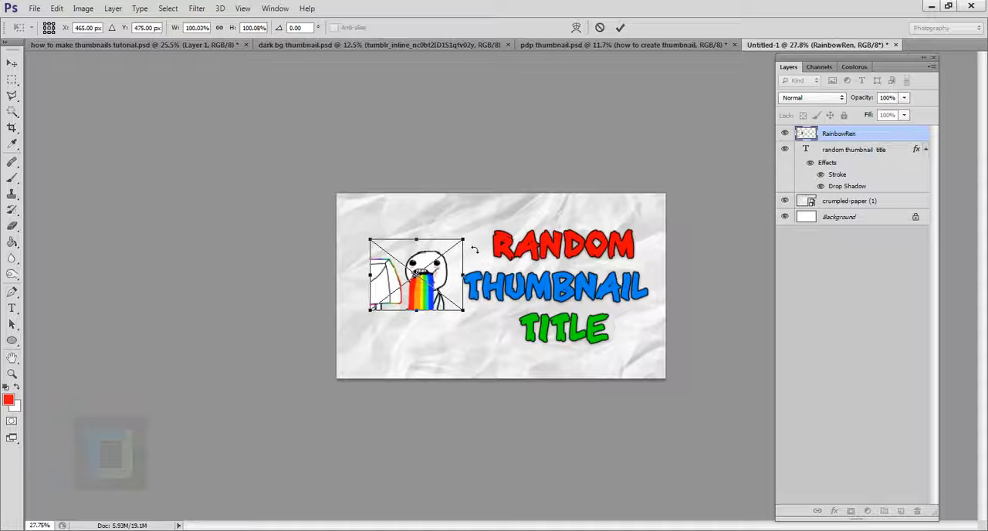
key(shift)
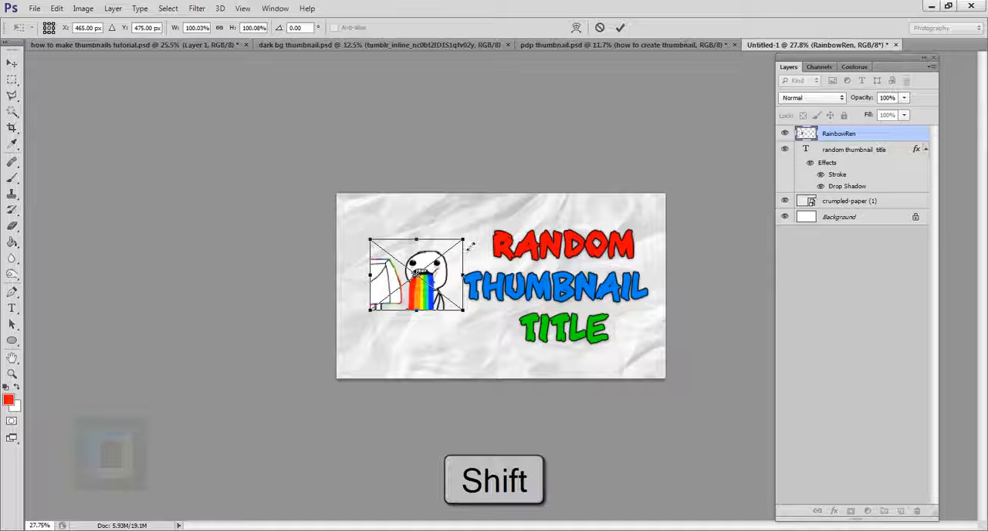
drag(468, 247, 523, 194)
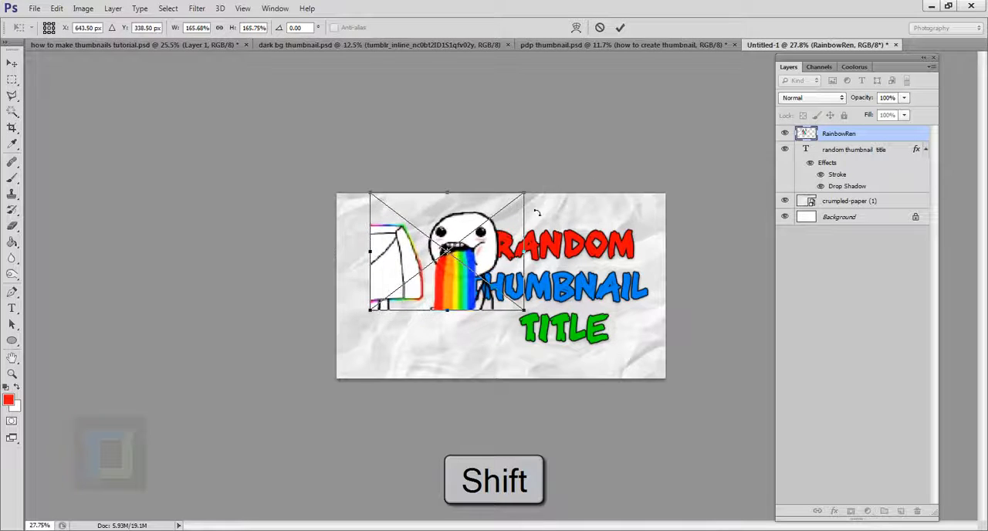
drag(481, 302, 467, 339)
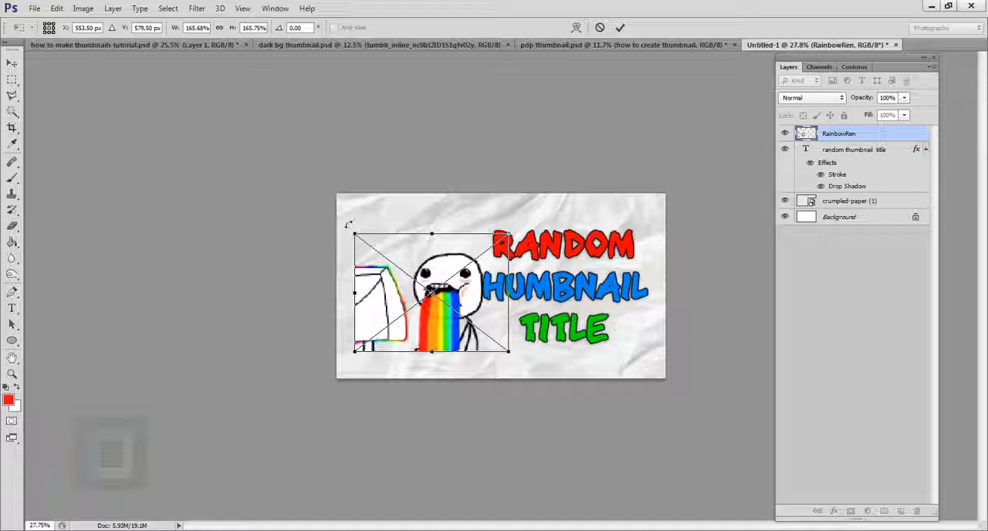
mouse_move(347, 224)
mouse_down()
mouse_move(320, 243)
mouse_move(386, 187)
mouse_move(302, 265)
mouse_move(342, 229)
mouse_up()
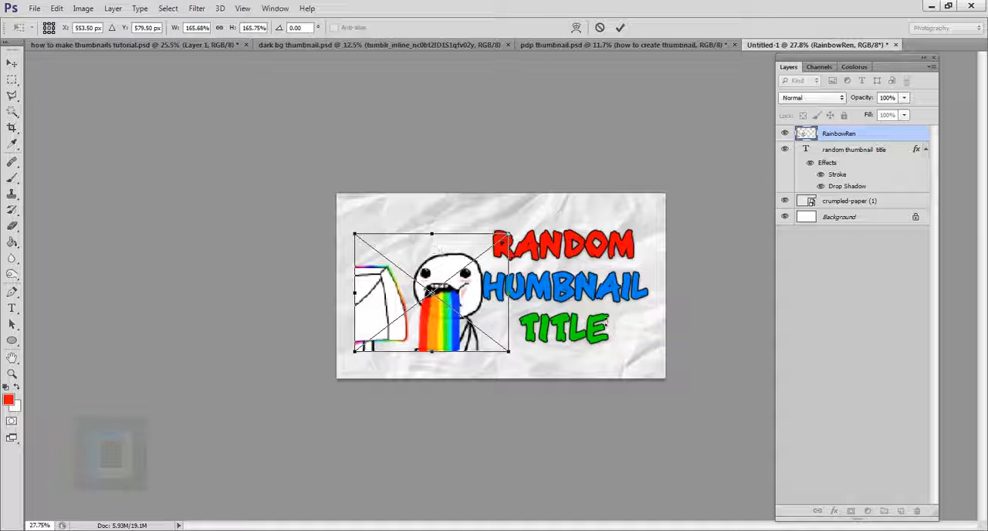
Step: Flip the placed rainbow image horizontally and commit the placement
right_click(427, 255)
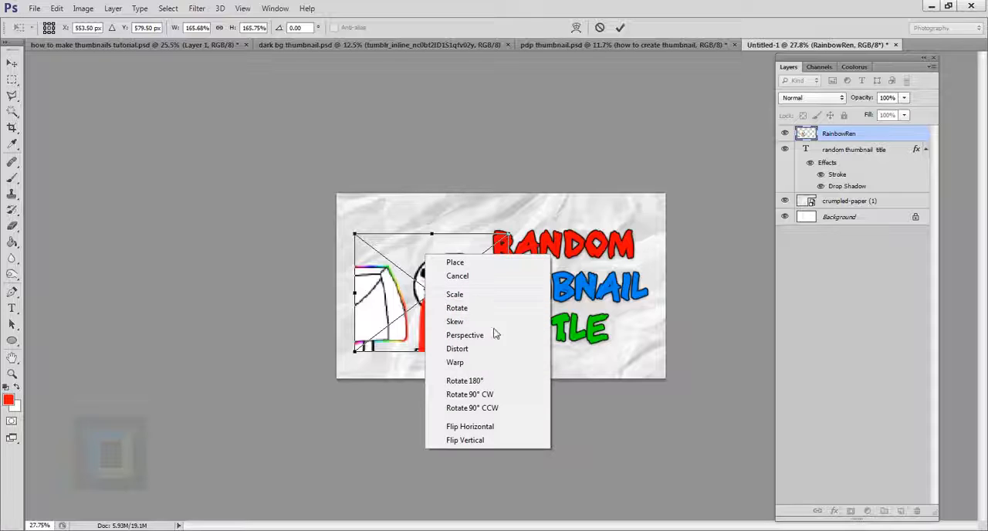
click(483, 429)
click(620, 27)
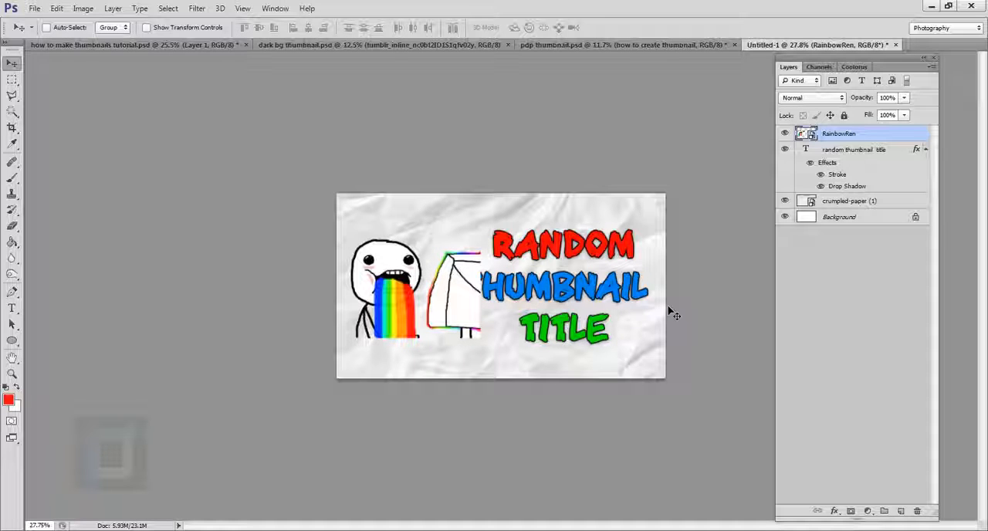
Step: Free-transform the rainbow image to about 192% and align it with the canvas's left edge
key(ctrl+t)
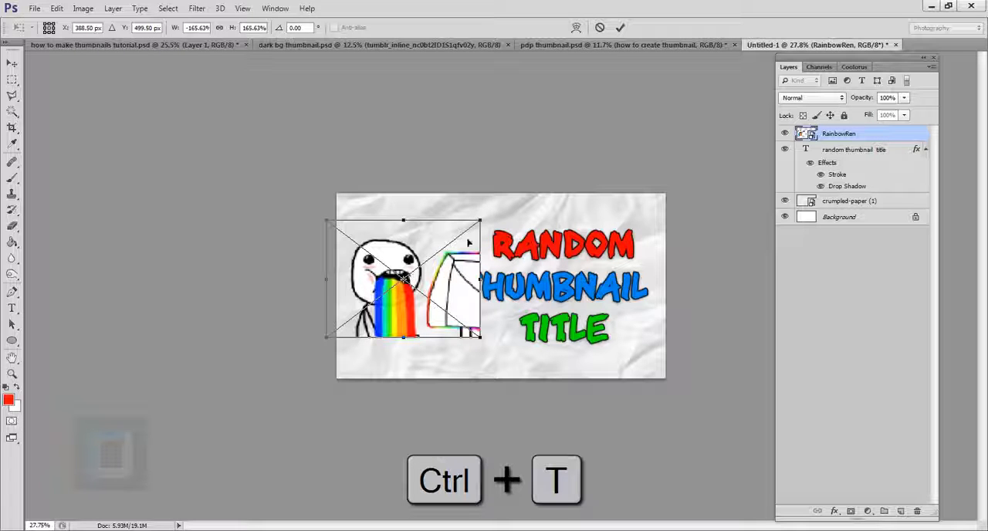
drag(483, 224, 523, 211)
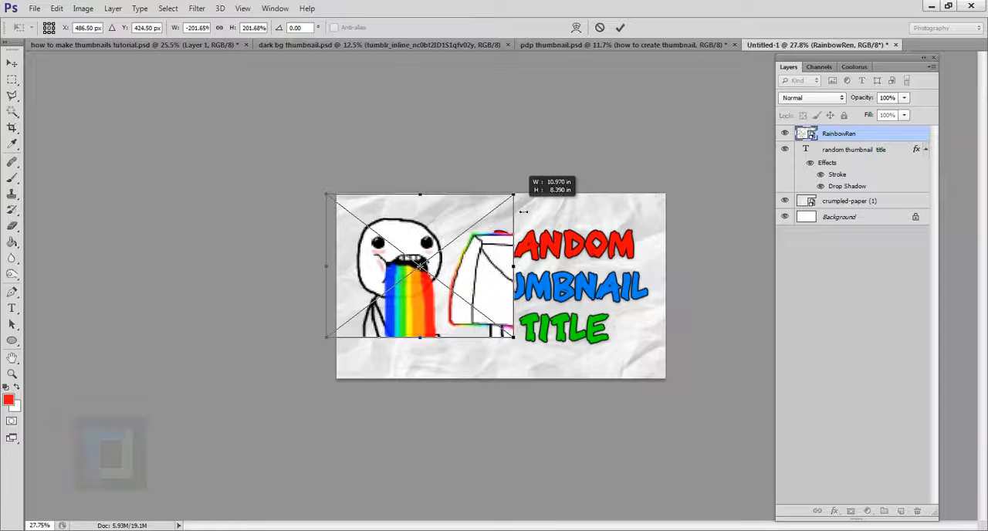
mouse_move(488, 277)
mouse_down()
mouse_move(500, 292)
mouse_move(489, 285)
mouse_up()
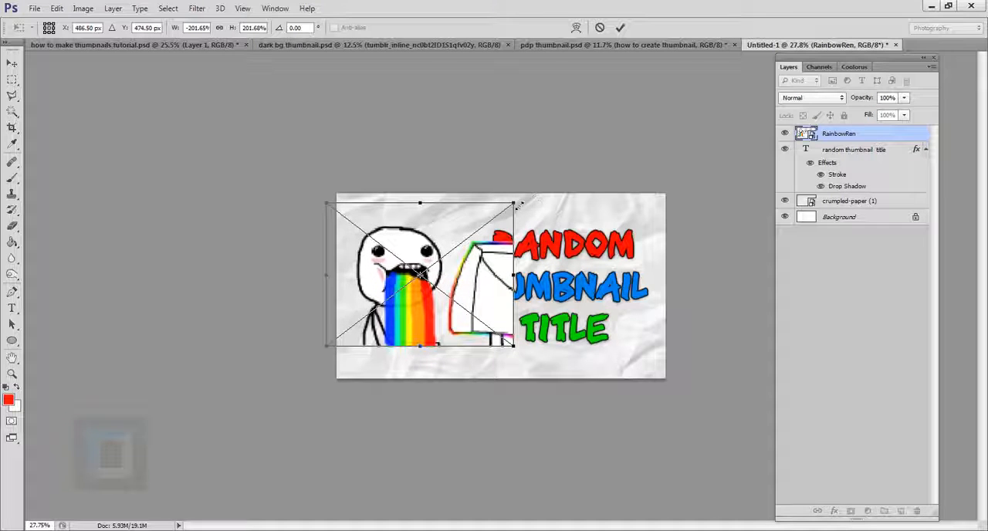
drag(518, 205, 504, 210)
drag(477, 282, 490, 281)
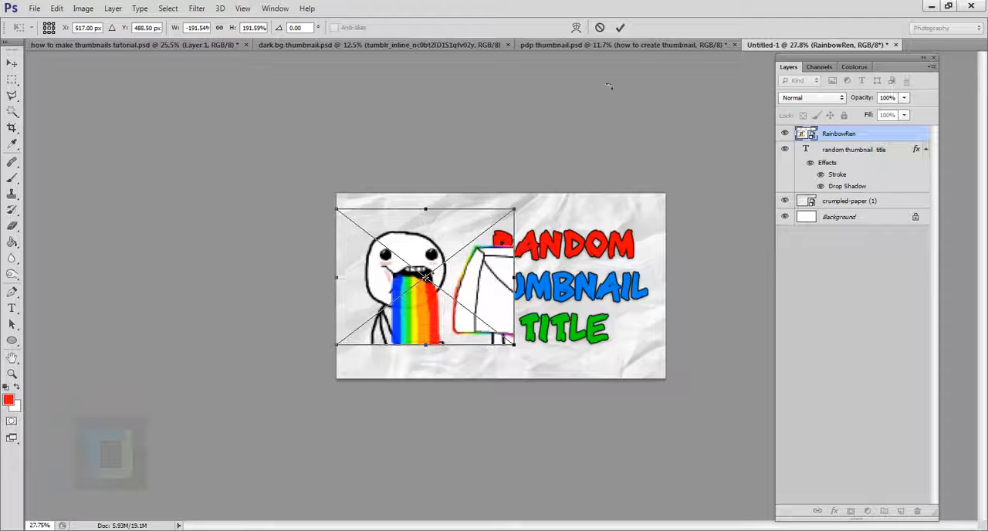
click(620, 27)
Step: Rasterize the RainbowRen layer and erase the white shape overlapping the title with a 600 px Eraser
scroll(541, 247, down, 2)
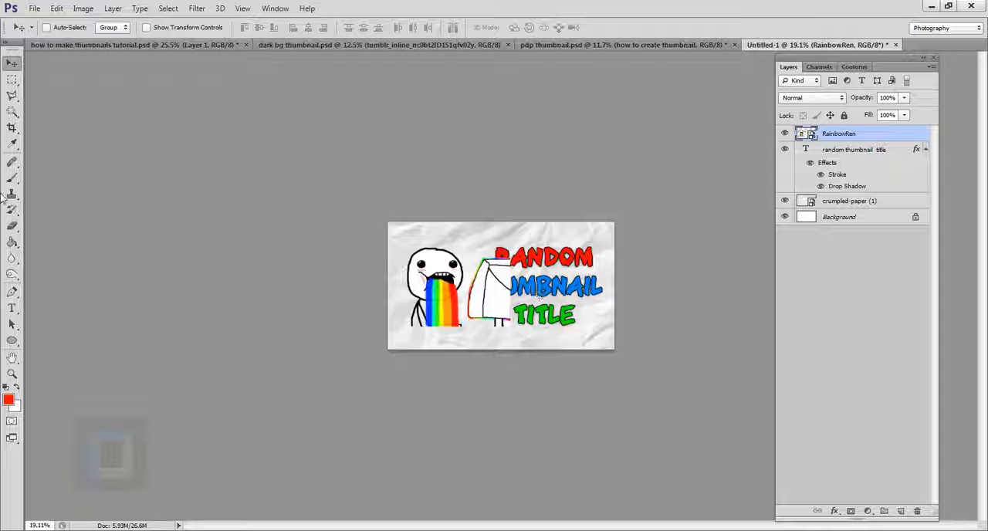
click(11, 225)
click(66, 220)
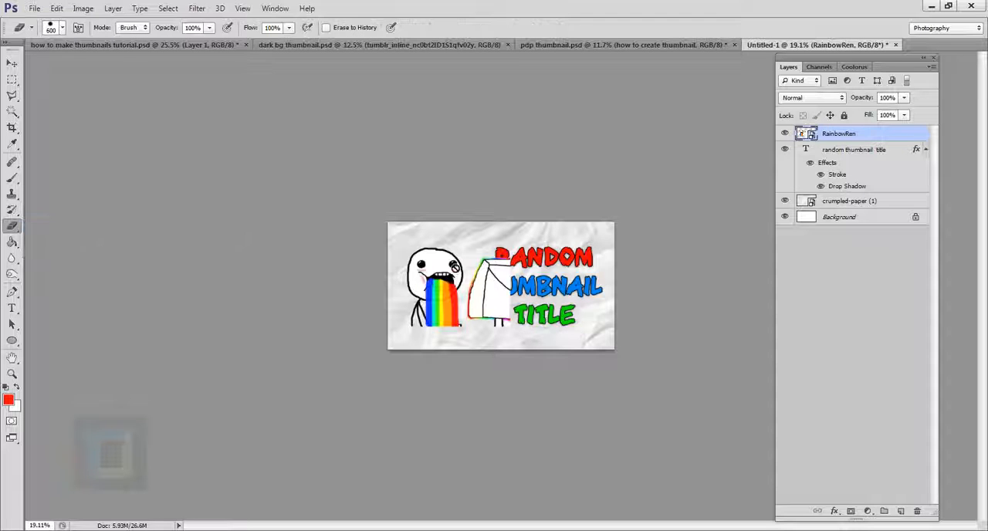
scroll(456, 268, up, 3)
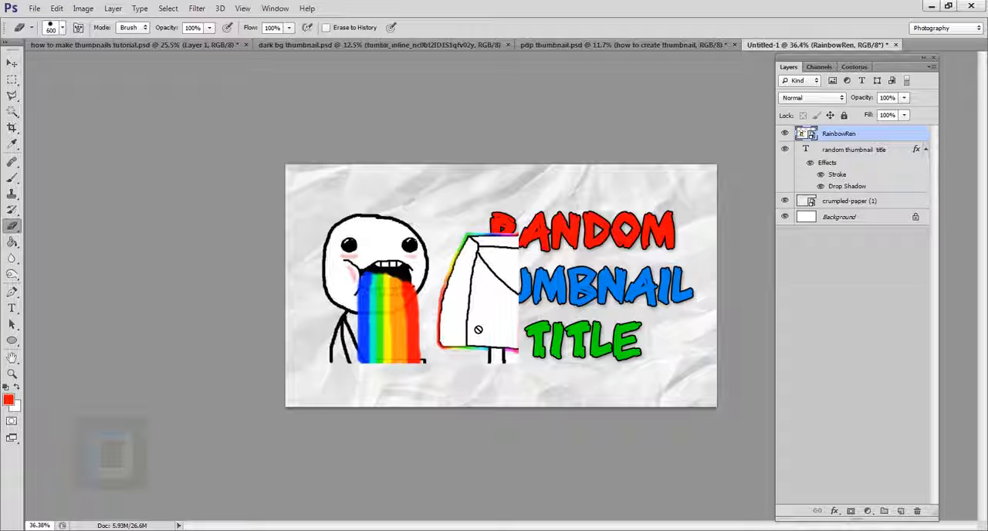
scroll(483, 300, down, 2)
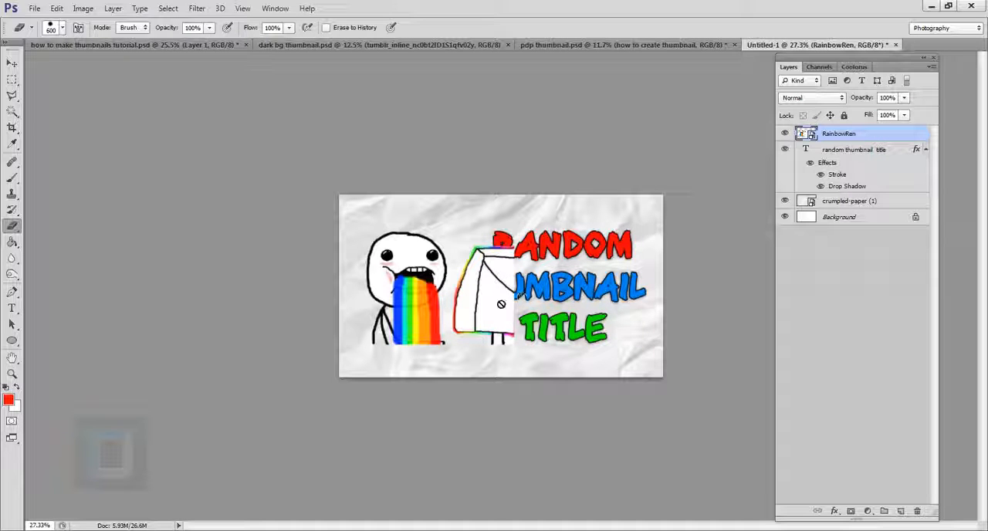
right_click(869, 139)
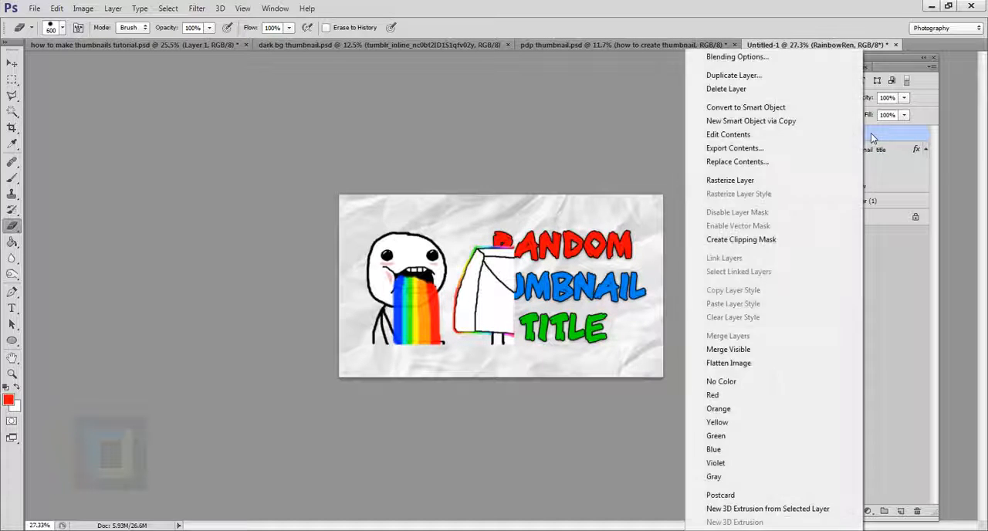
click(743, 182)
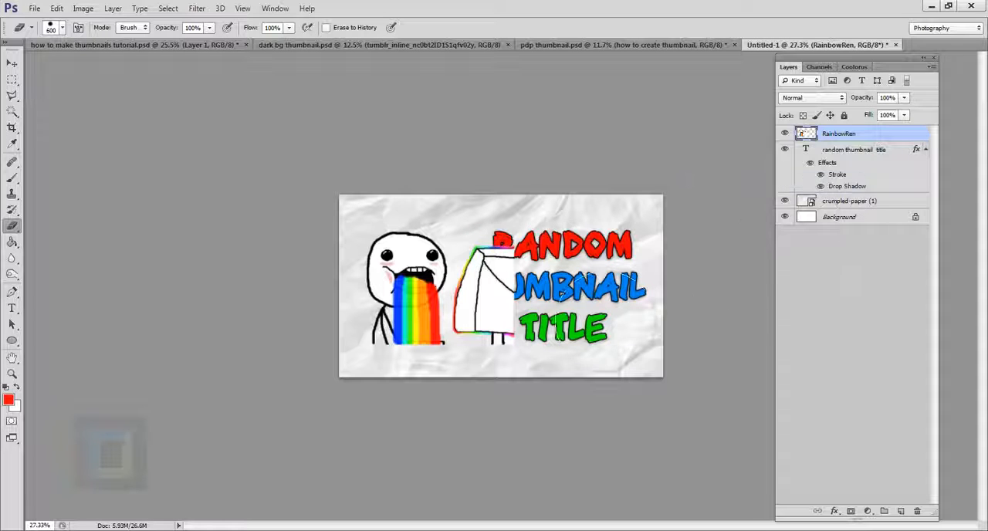
mouse_move(556, 340)
mouse_down()
mouse_move(545, 358)
mouse_move(551, 380)
mouse_up()
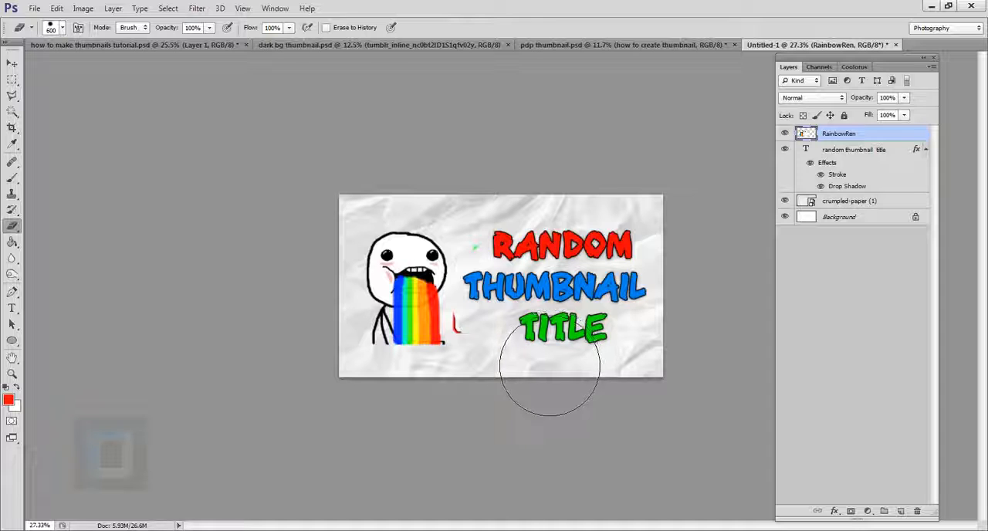
scroll(644, 314, down, 1)
scroll(644, 315, down, 5)
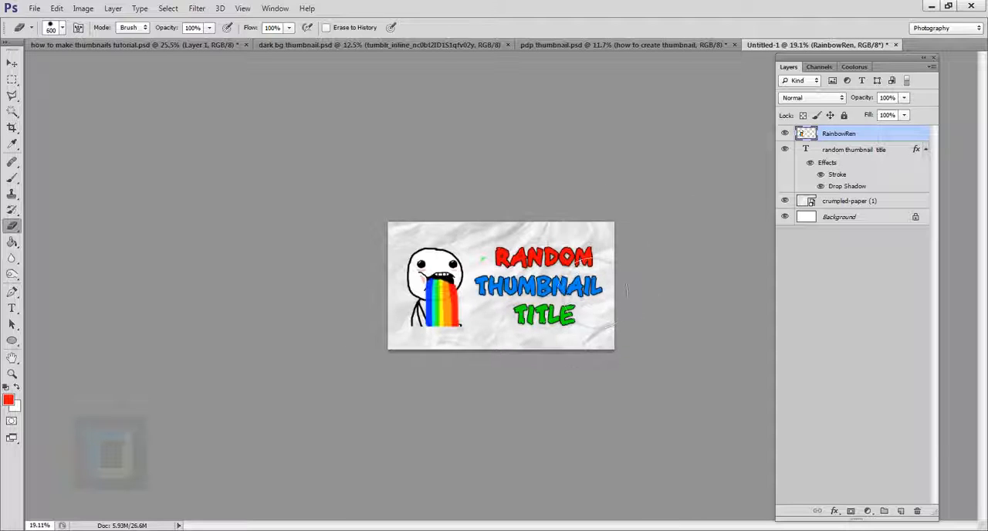
scroll(618, 314, down, 1)
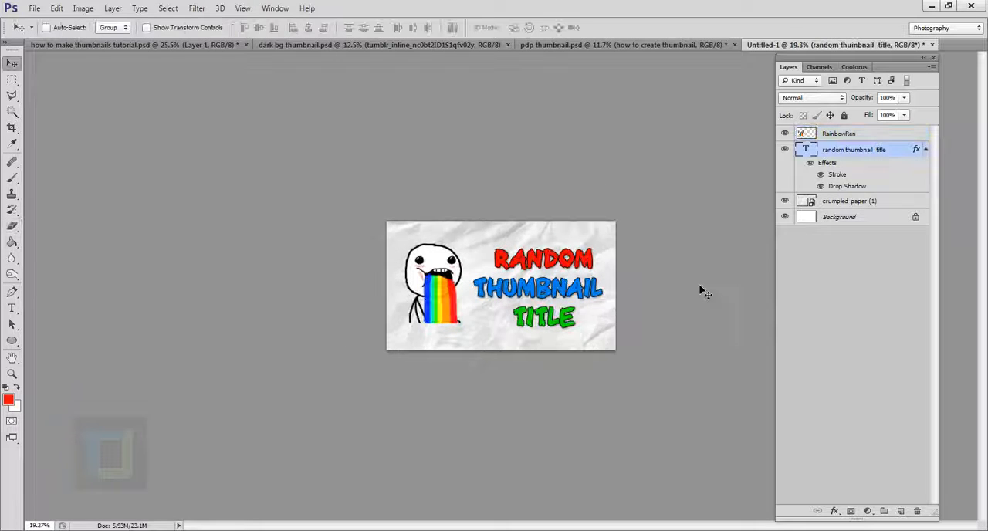
Step: Create a new layer above RainbowRen and select the whole canvas with the Rectangular Marquee tool
scroll(662, 399, up, 2)
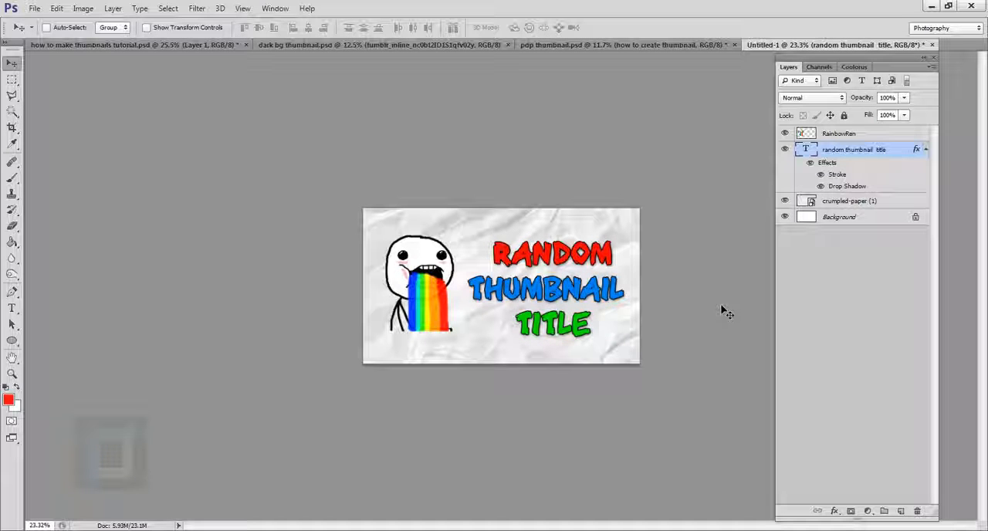
click(12, 80)
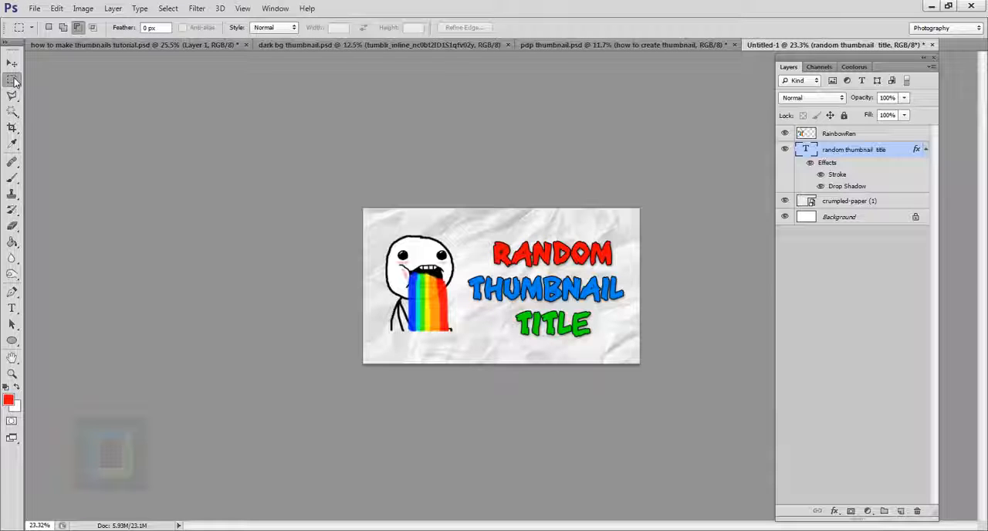
right_click(13, 81)
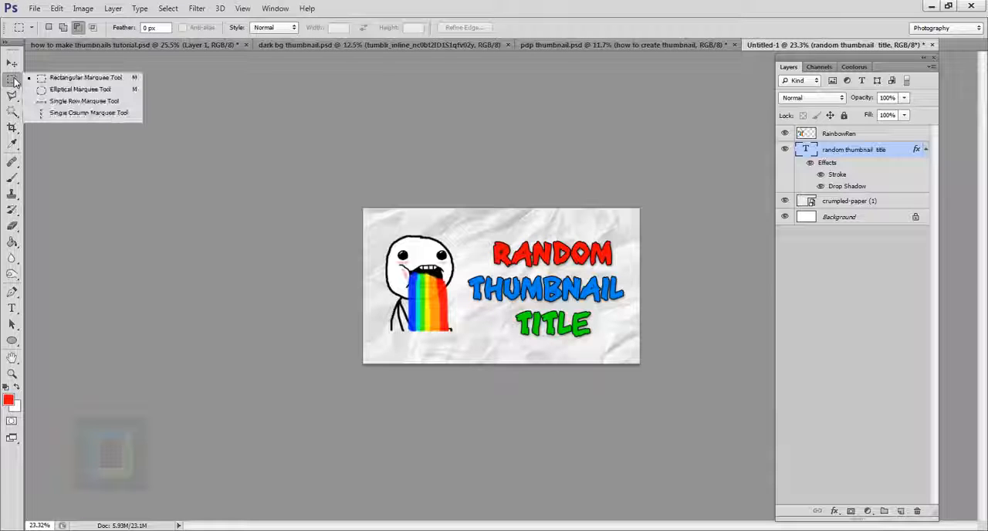
click(69, 80)
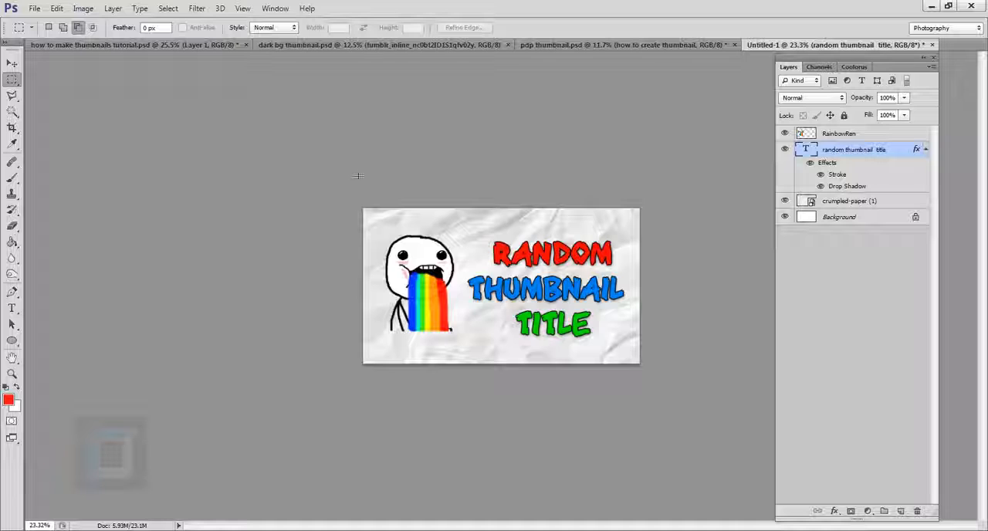
click(840, 134)
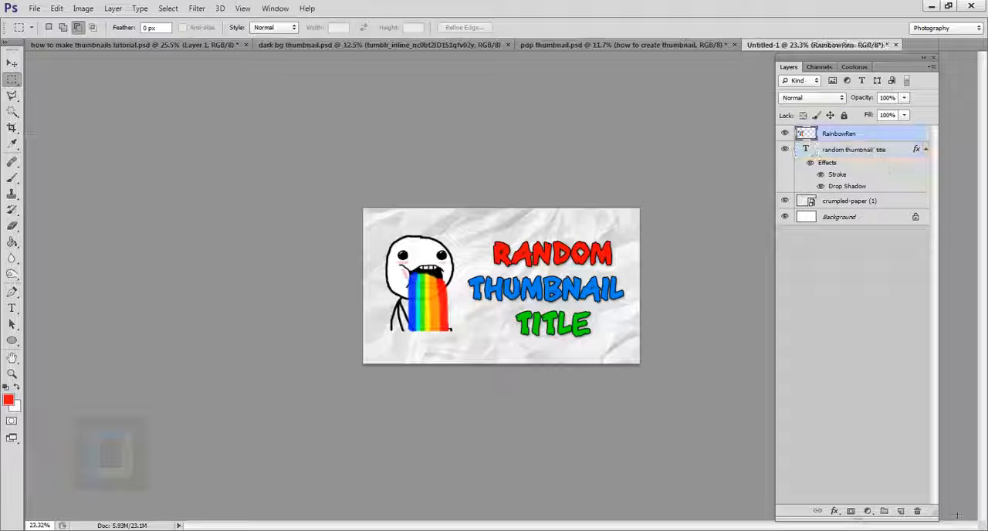
click(902, 512)
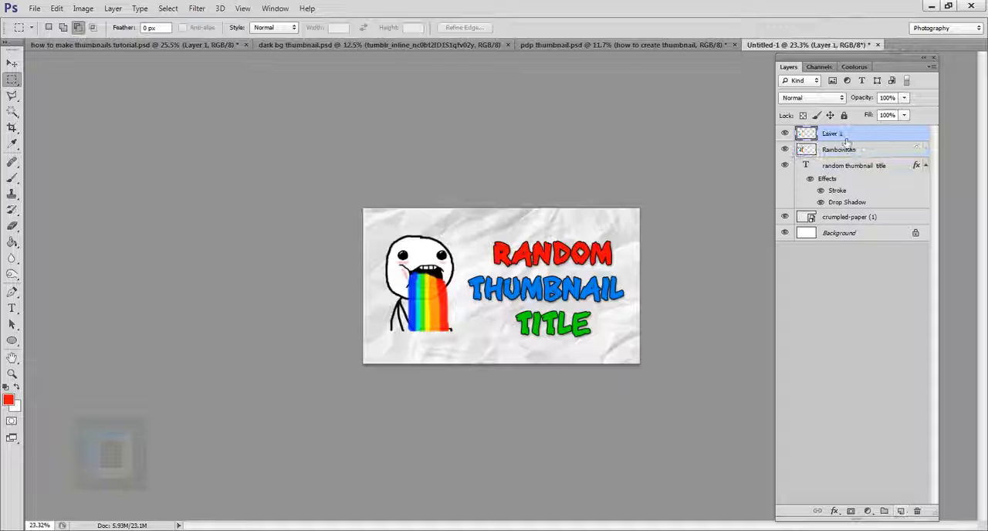
drag(363, 209, 726, 423)
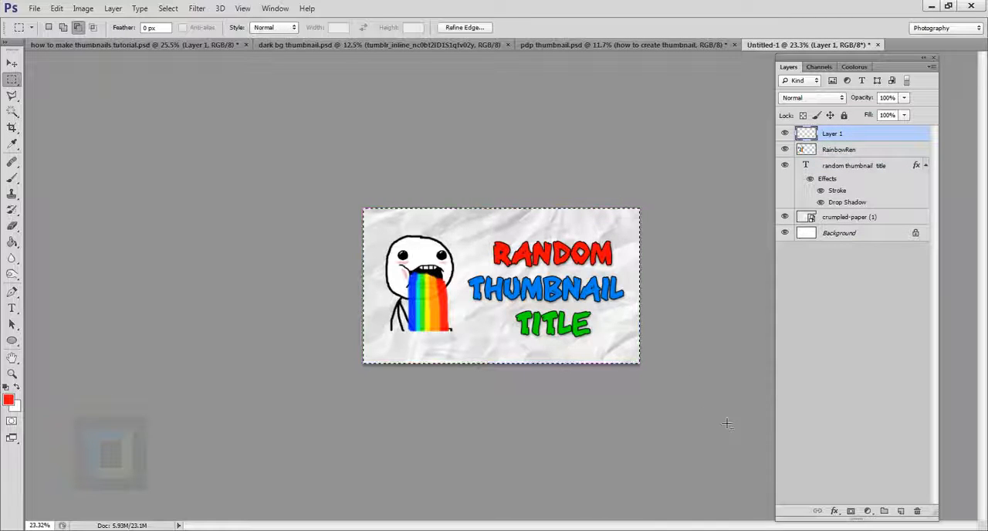
Step: Stroke the canvas selection on Layer 1 with a 15 px inside stroke in the blue of the word THUMBNAIL
right_click(375, 224)
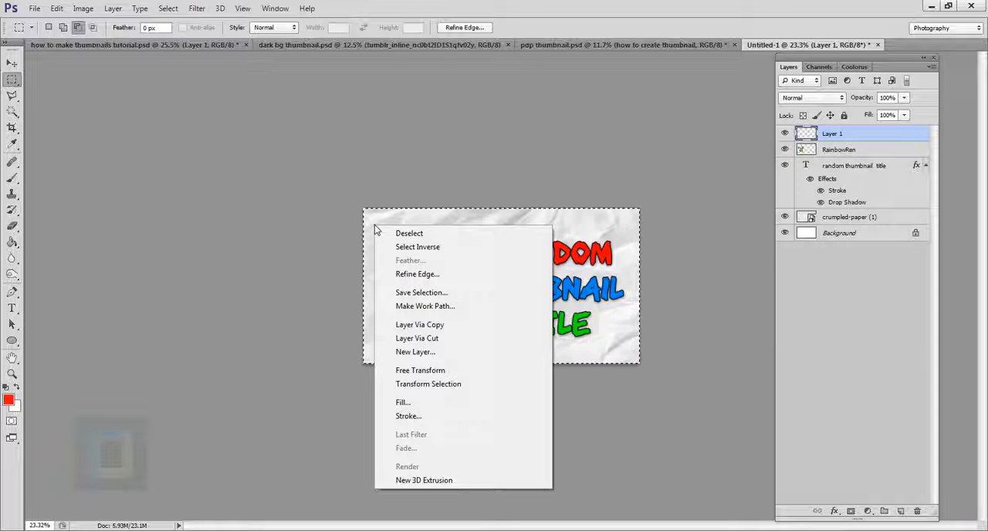
click(421, 418)
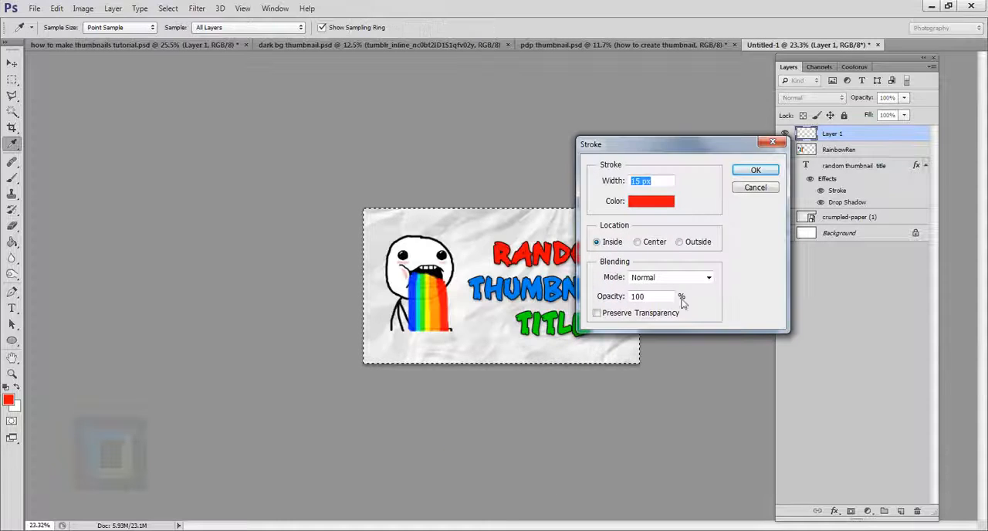
click(653, 207)
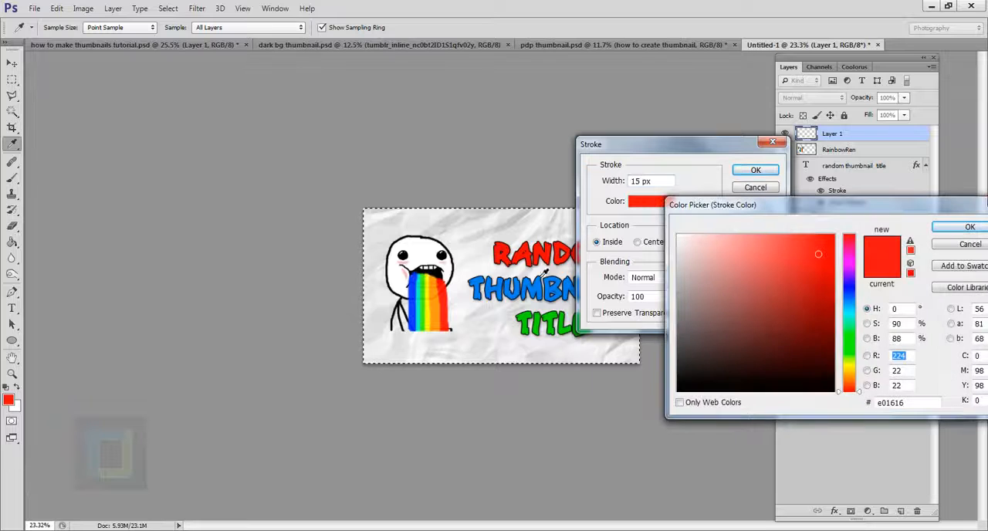
click(484, 297)
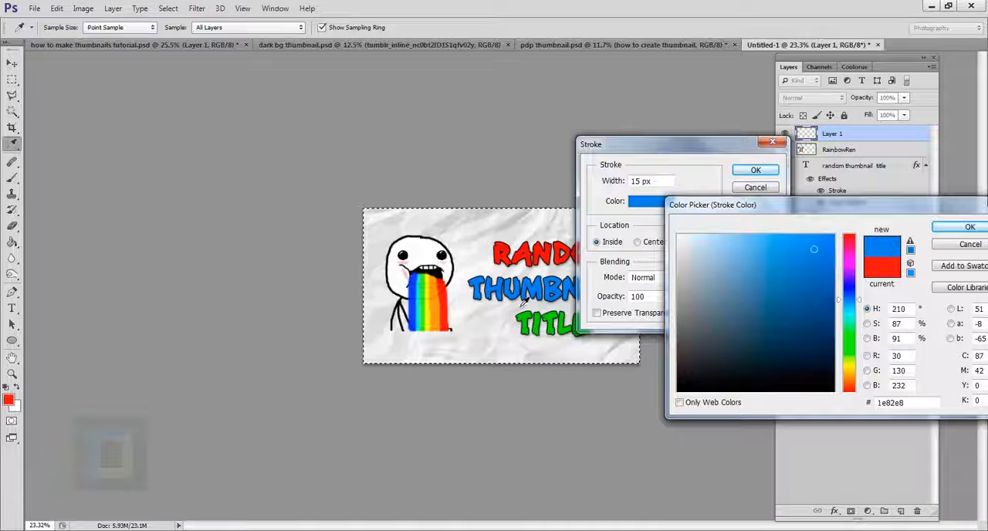
click(816, 247)
click(948, 232)
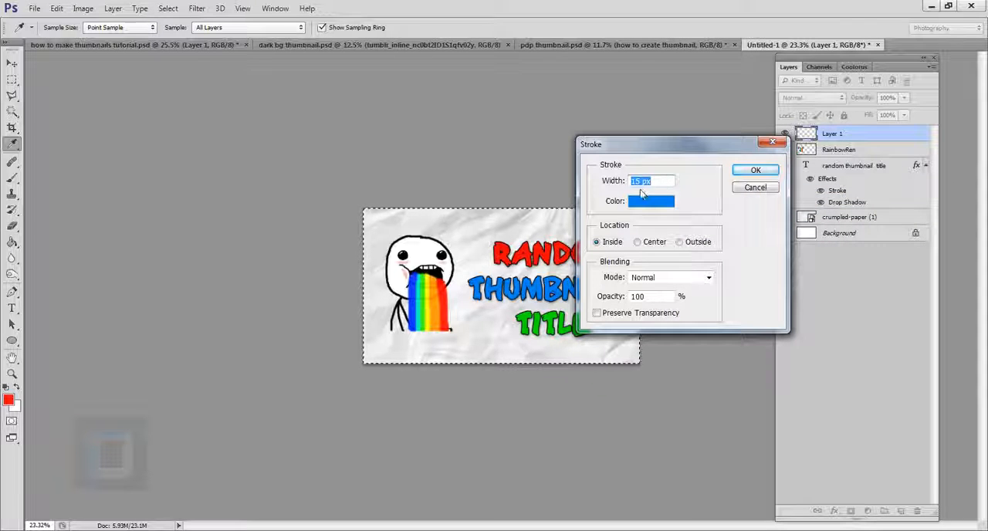
click(755, 171)
key(m)
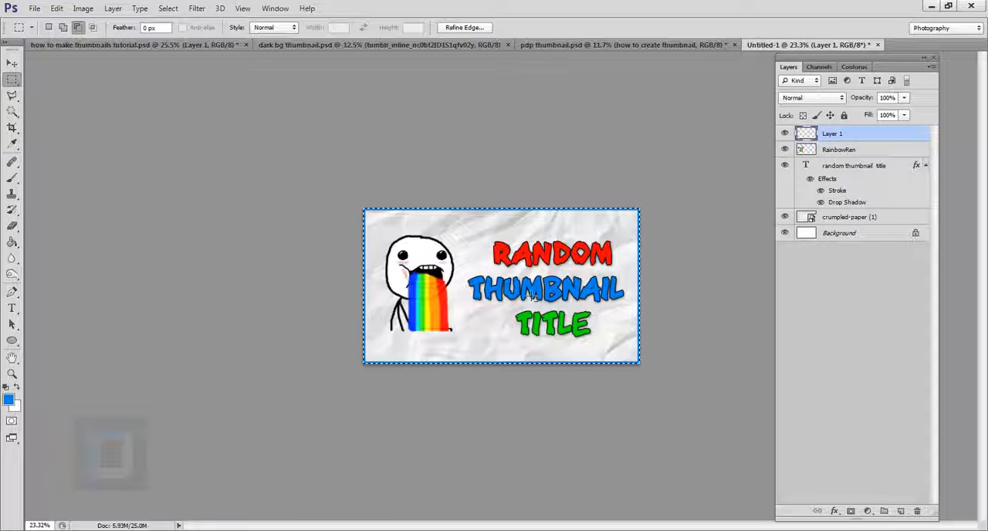
Step: Deselect the canvas selection around the blue border
click(168, 8)
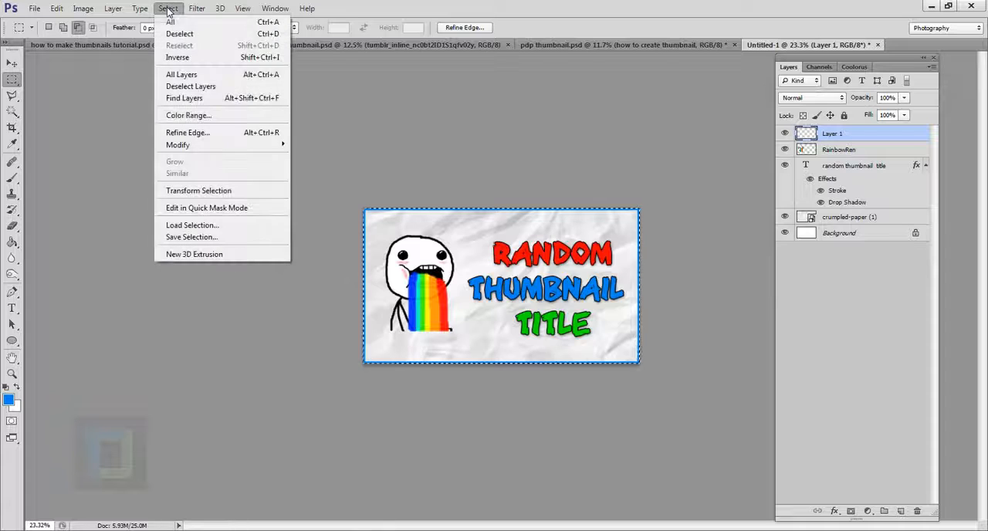
click(176, 33)
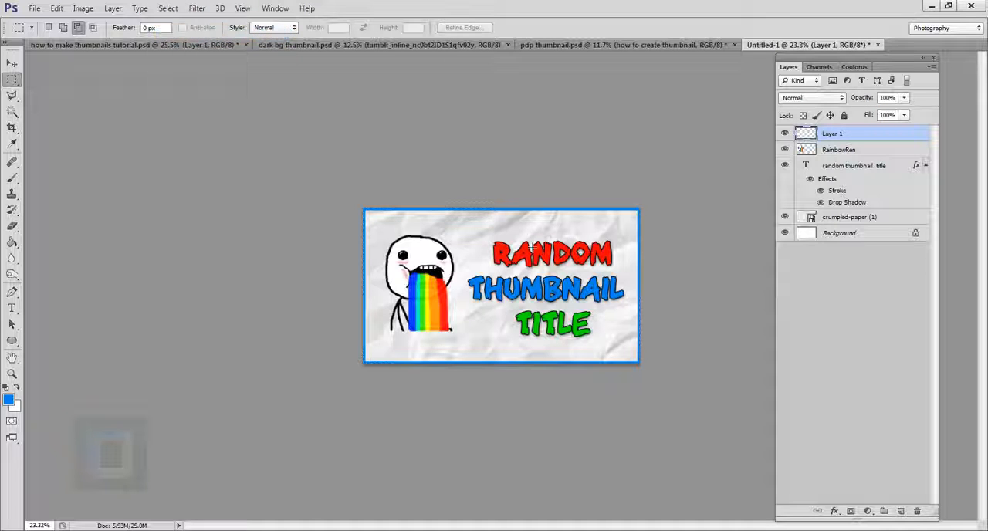
scroll(561, 296, down, 4)
scroll(720, 316, up, 4)
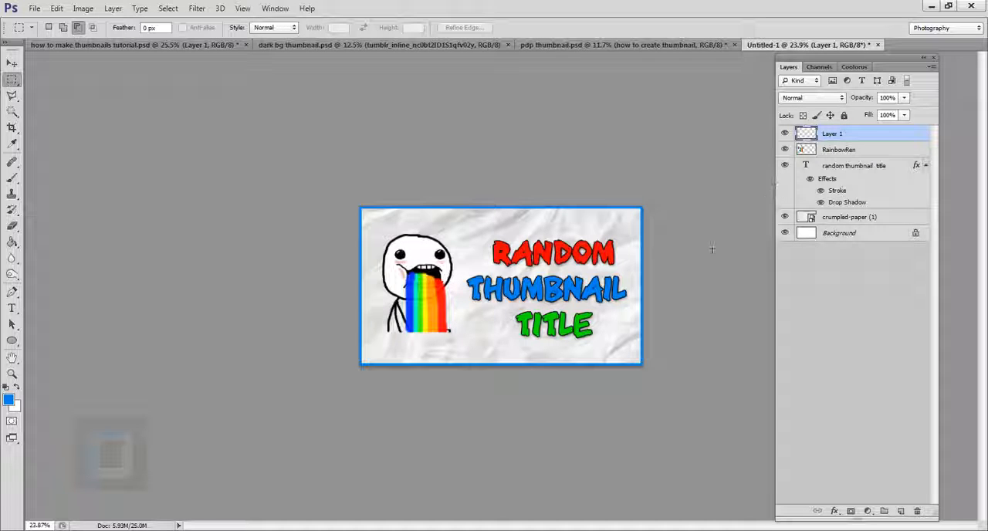
Step: In dark bg thumbnail.psd, hide the title and Layer 2 to examine the dark grunge background, and show both again
click(292, 46)
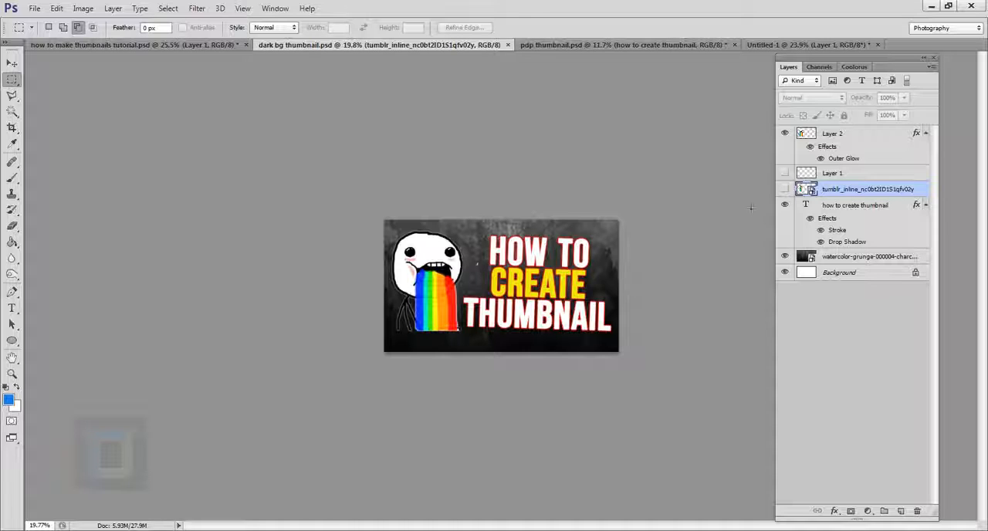
click(785, 205)
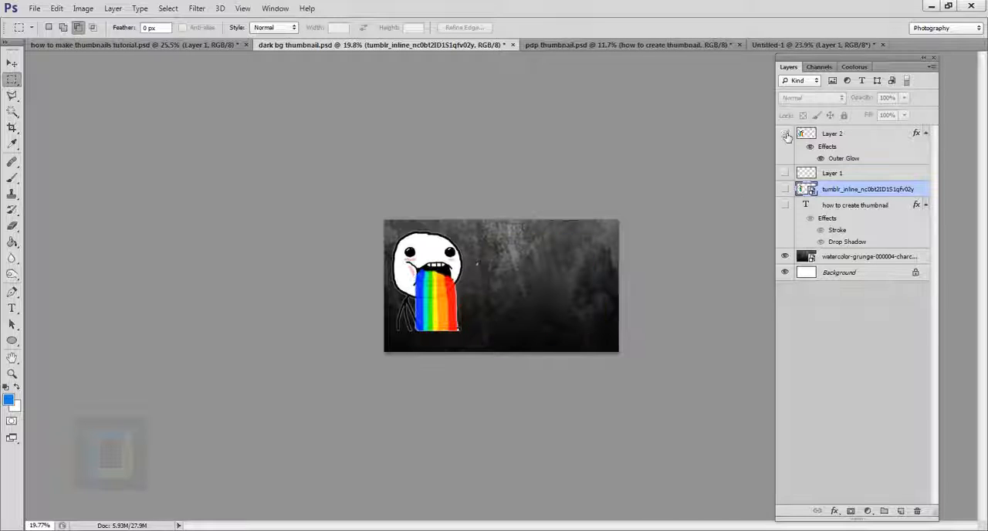
click(785, 133)
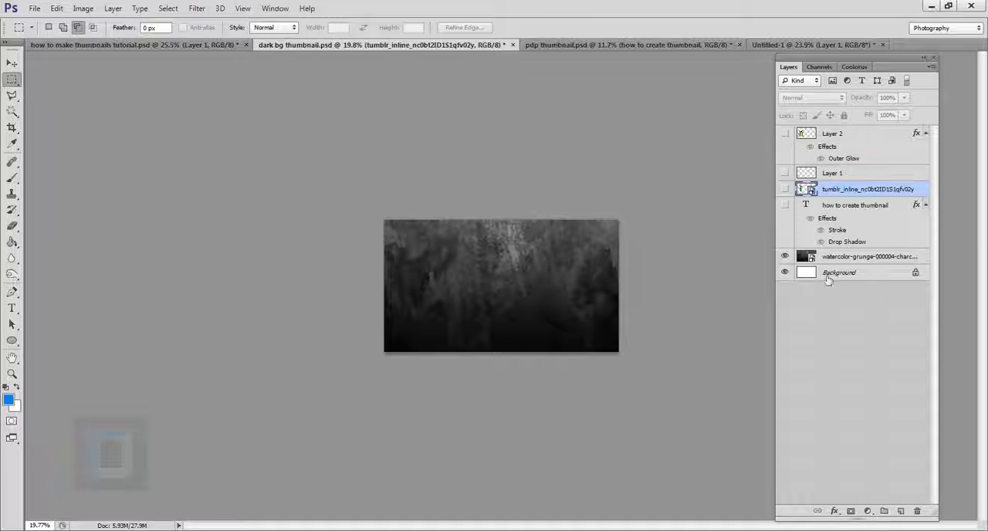
click(842, 258)
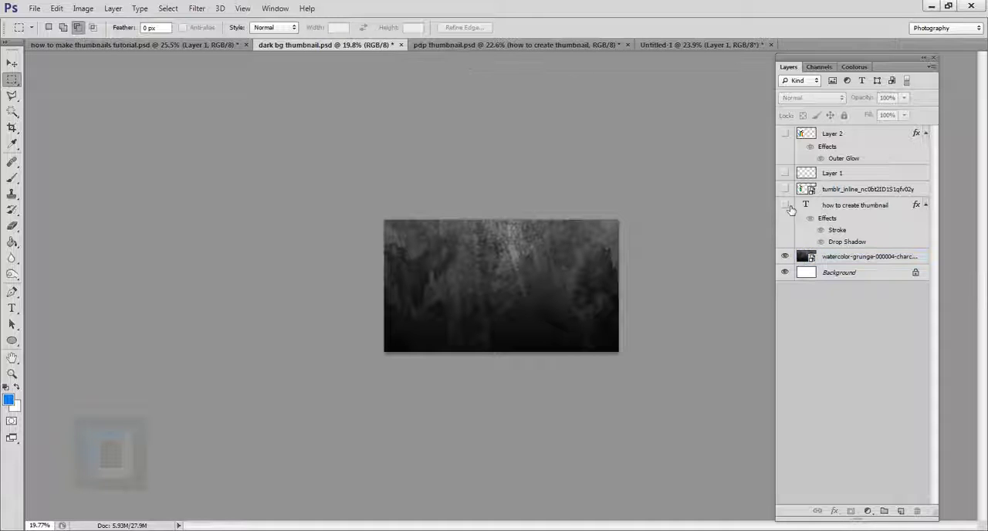
click(785, 205)
click(785, 133)
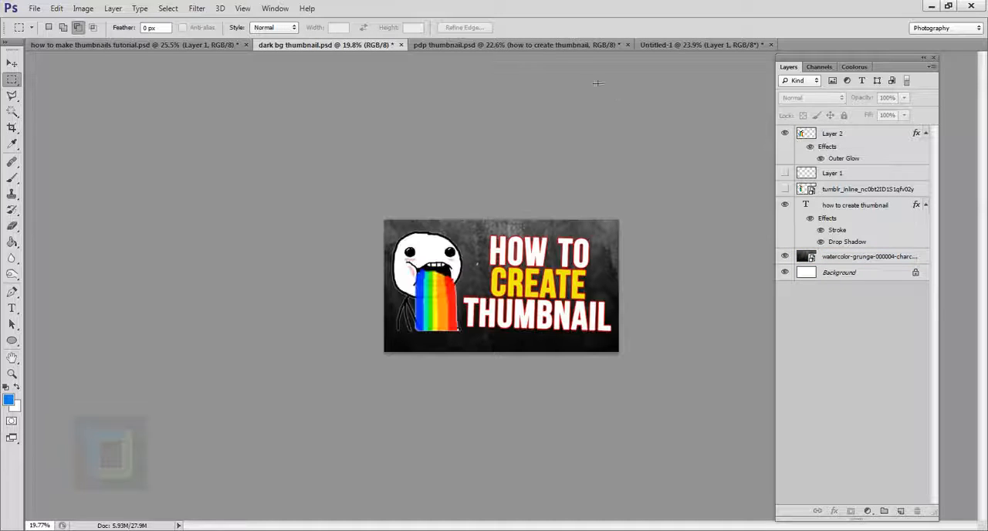
Step: Switch to pdp thumbnail.psd and remove all layer effects from the "how to create thumbnail" text layer
click(512, 47)
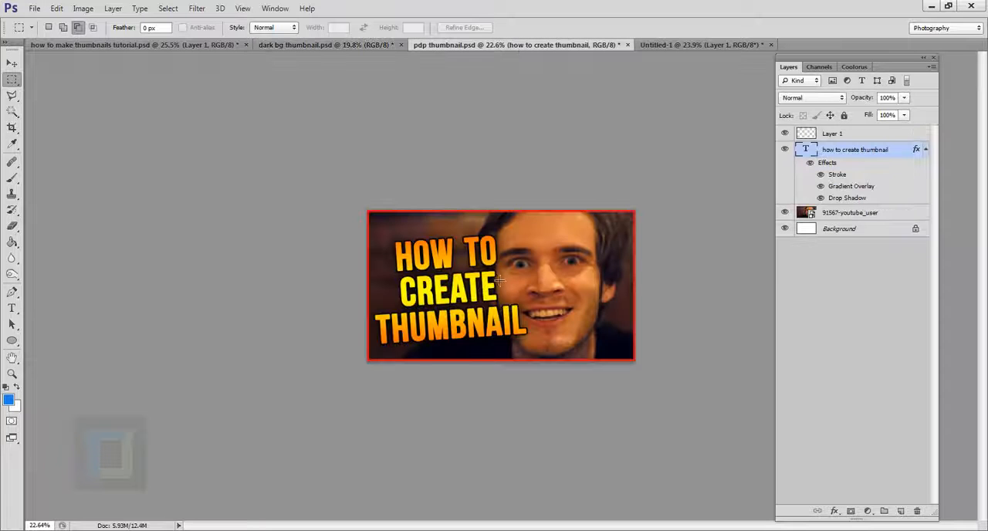
scroll(504, 285, down, 1)
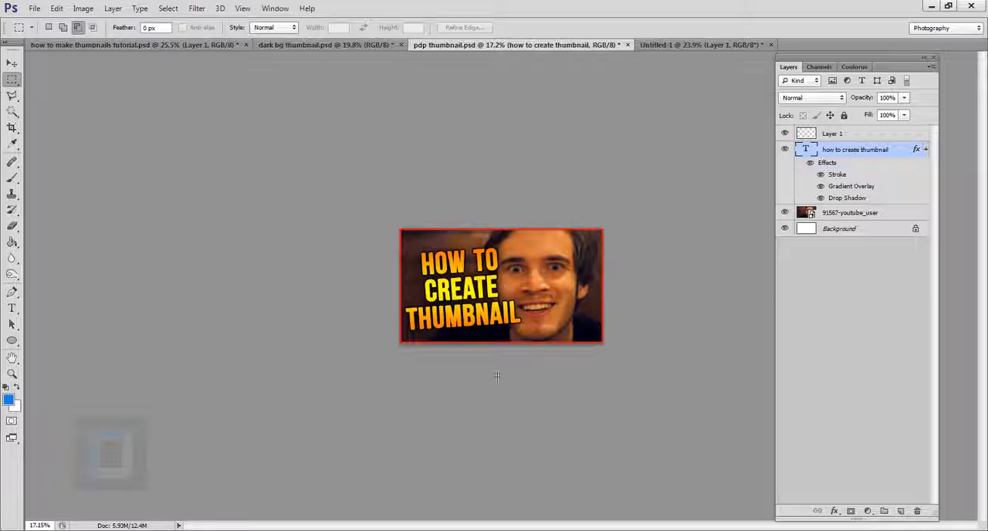
scroll(497, 376, up, 1)
scroll(571, 325, down, 1)
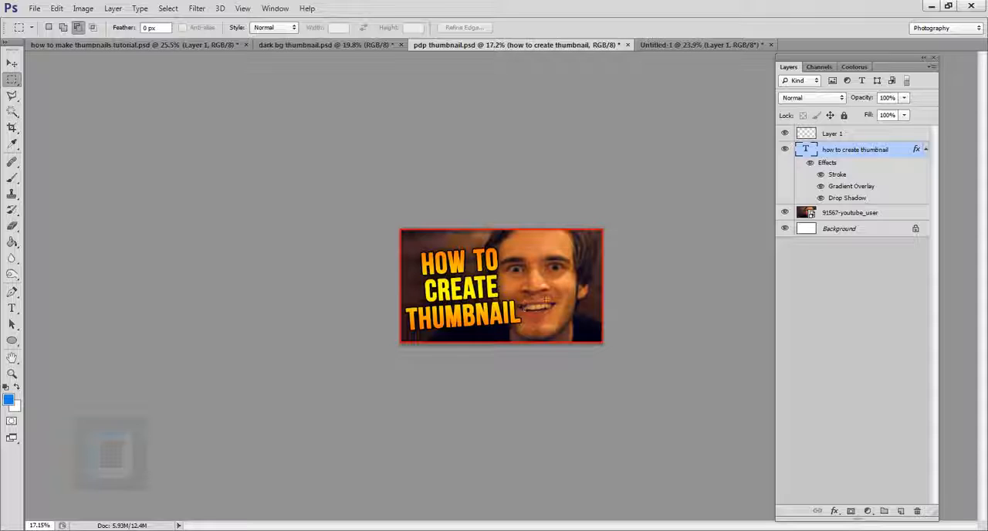
scroll(563, 281, up, 1)
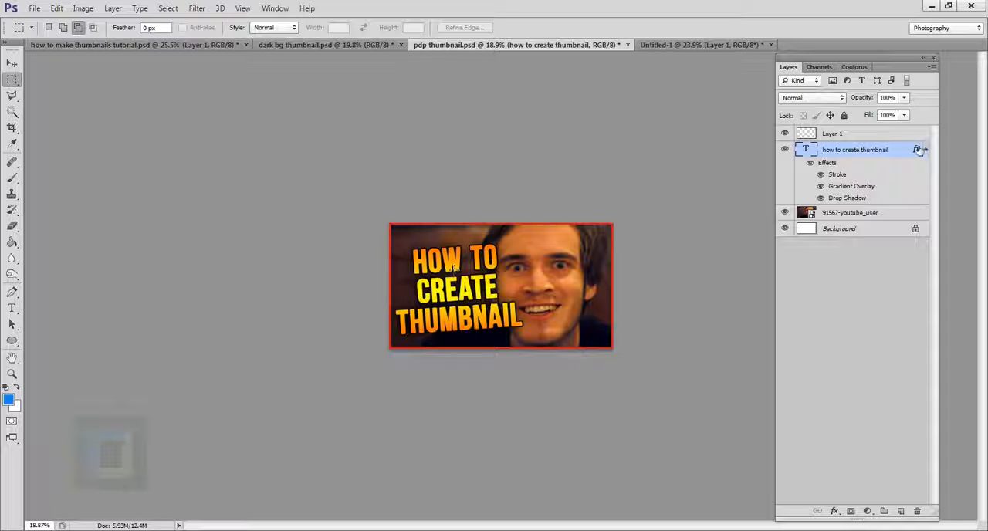
drag(918, 150, 918, 511)
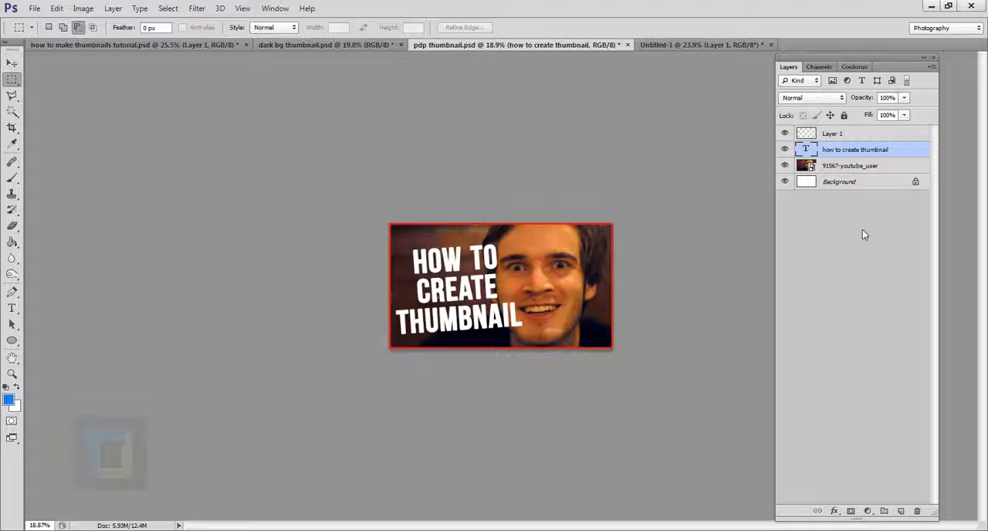
Step: Add a linear Gradient Overlay to the title text layer using the Orange, Yellow, Orange preset
double_click(915, 154)
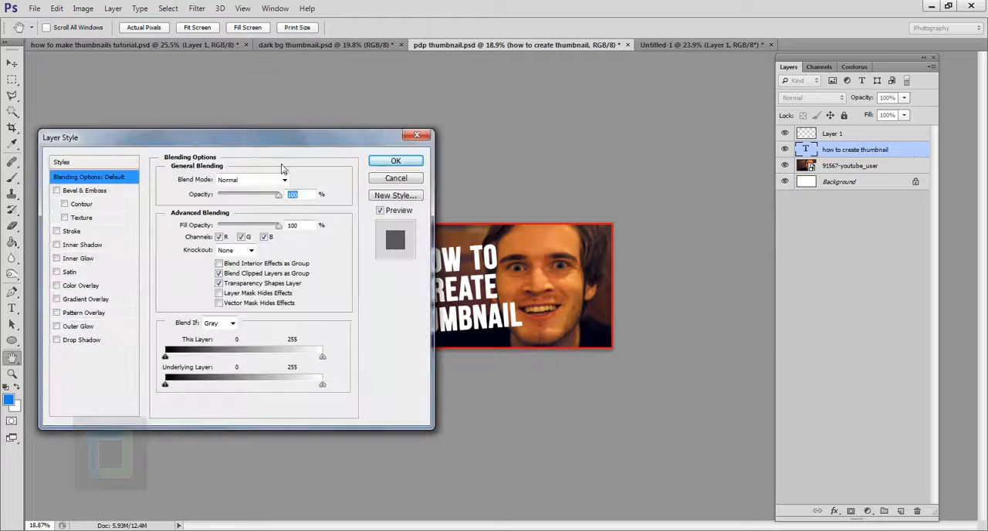
drag(254, 141, 248, 139)
click(50, 297)
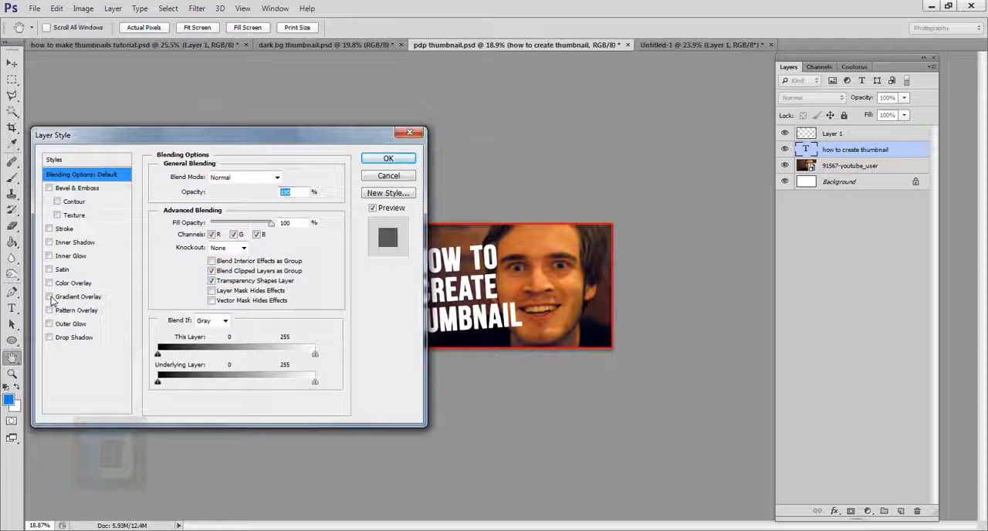
drag(173, 137, 735, 169)
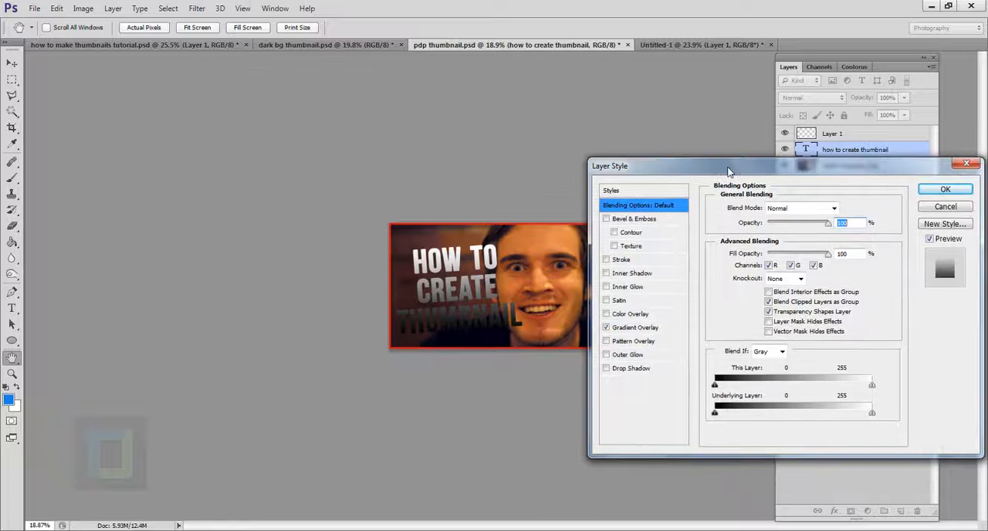
click(634, 328)
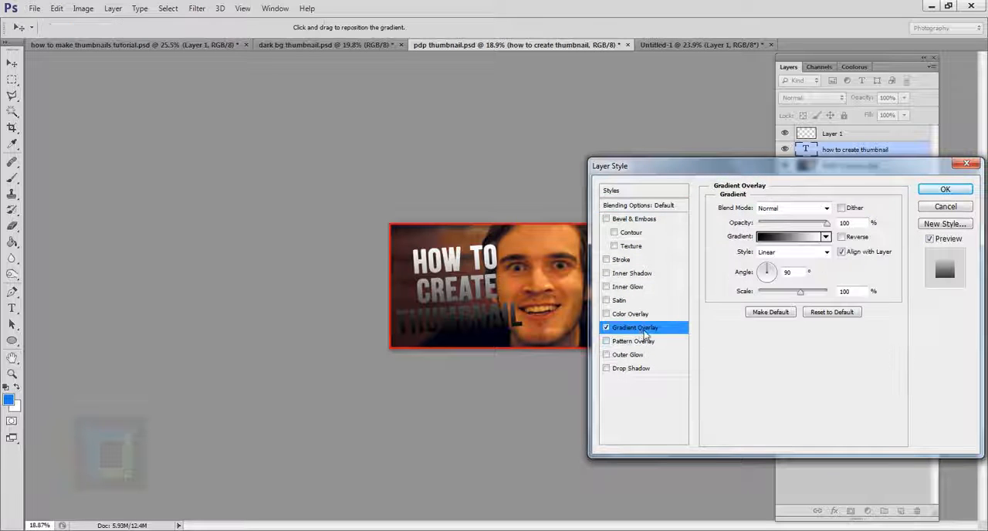
click(811, 232)
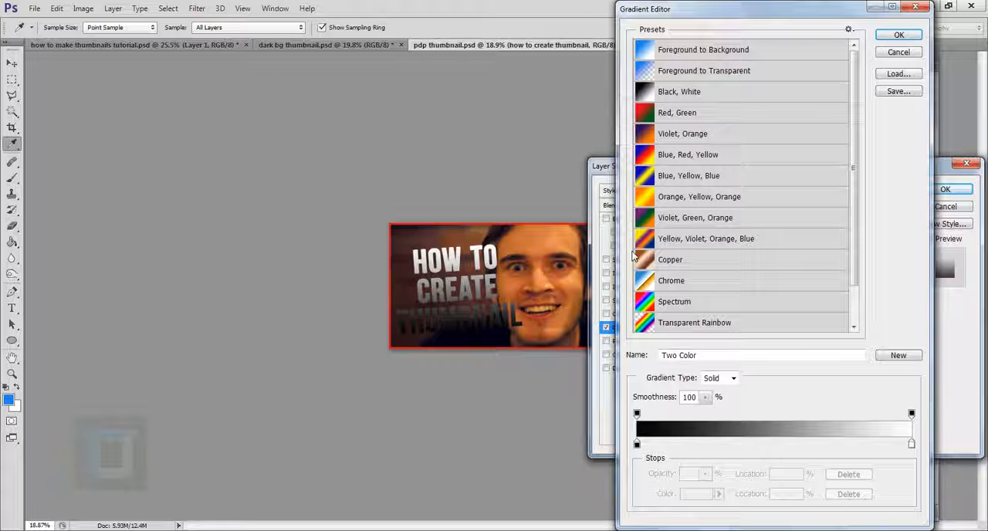
click(683, 200)
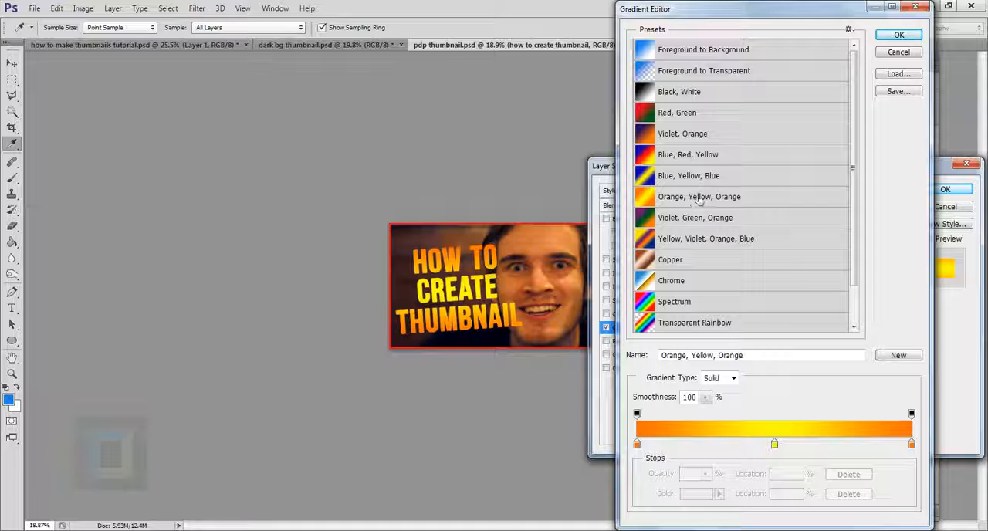
click(690, 179)
click(690, 199)
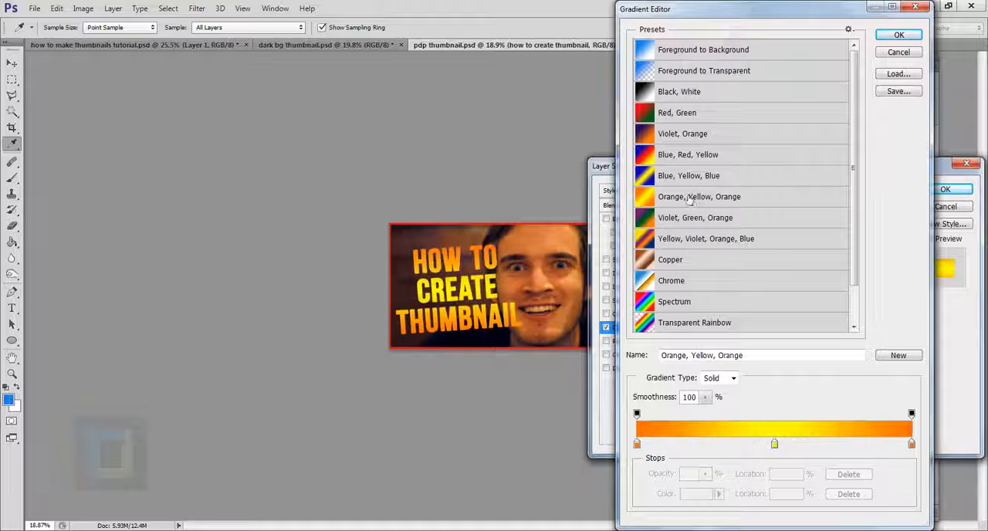
click(899, 35)
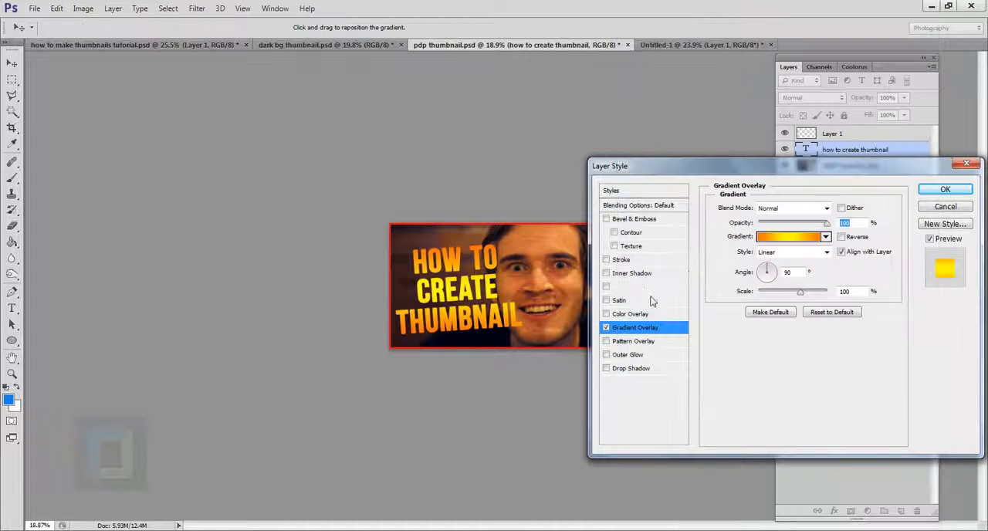
Step: Add a black outside Stroke and a Drop Shadow about 240 px in size to the title, and apply the layer style
click(613, 261)
drag(761, 209, 766, 209)
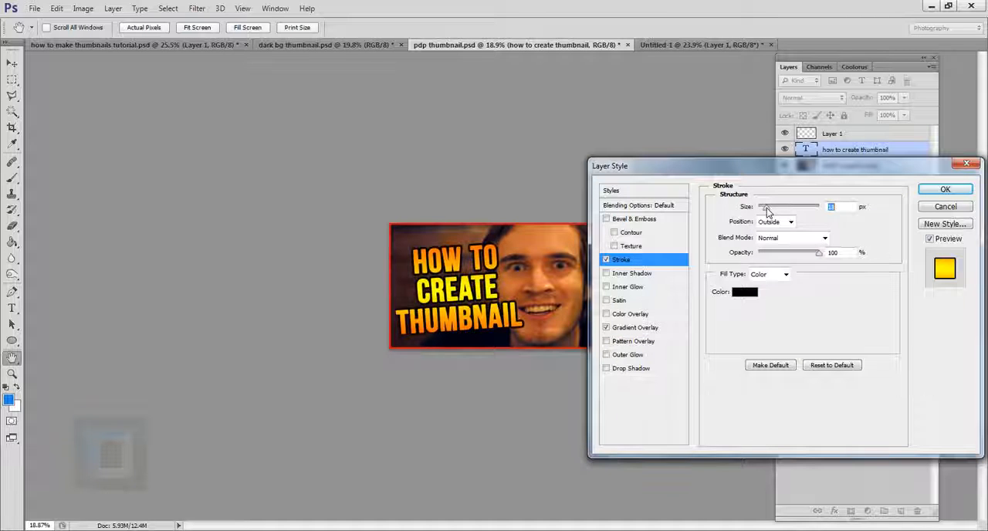
click(608, 369)
drag(762, 288, 835, 290)
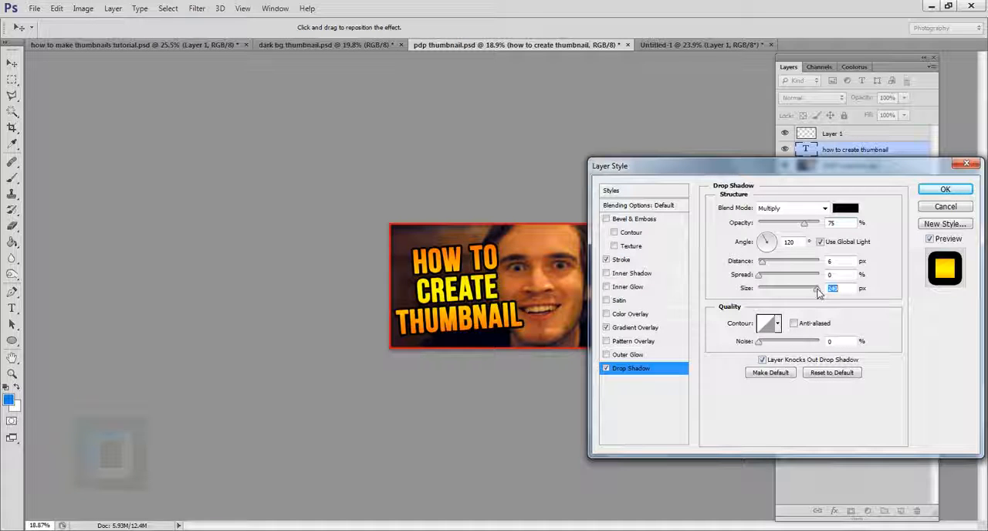
click(947, 190)
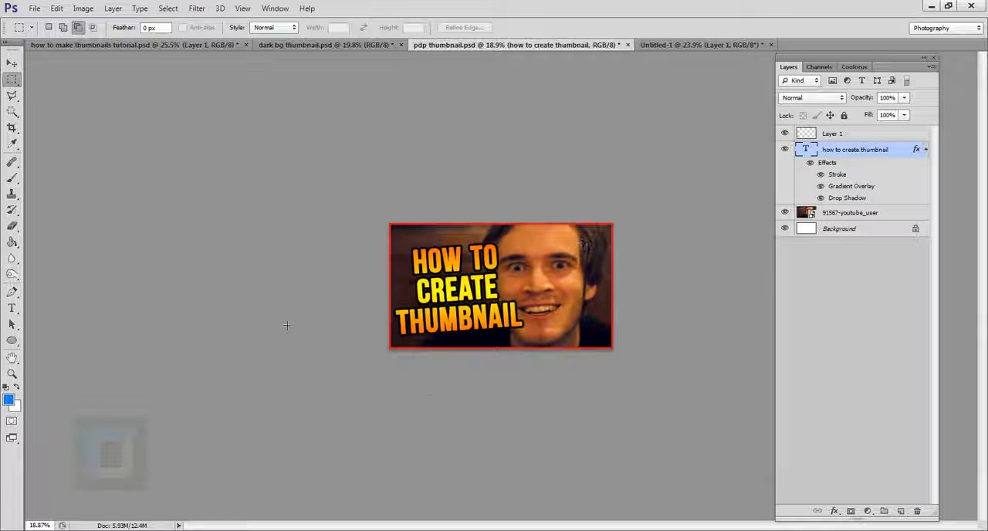
scroll(613, 355, up, 1)
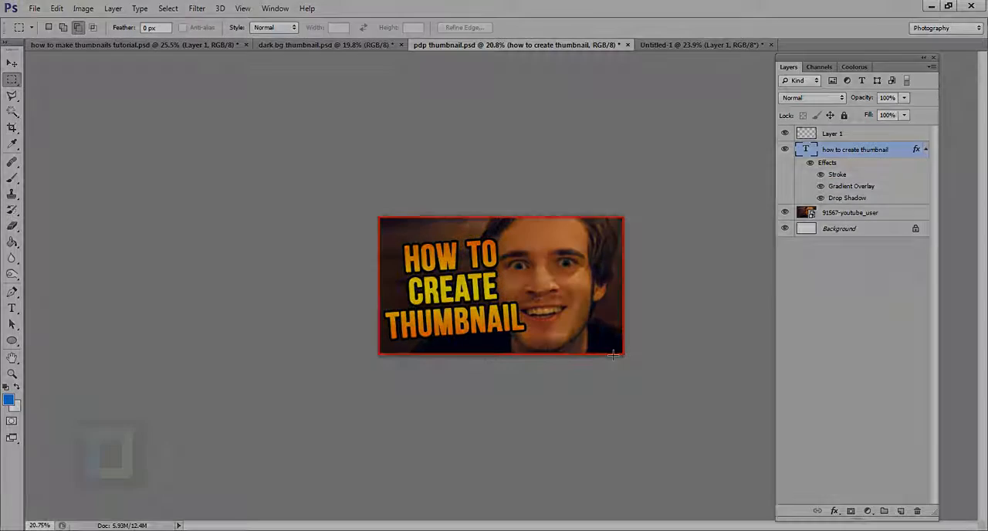